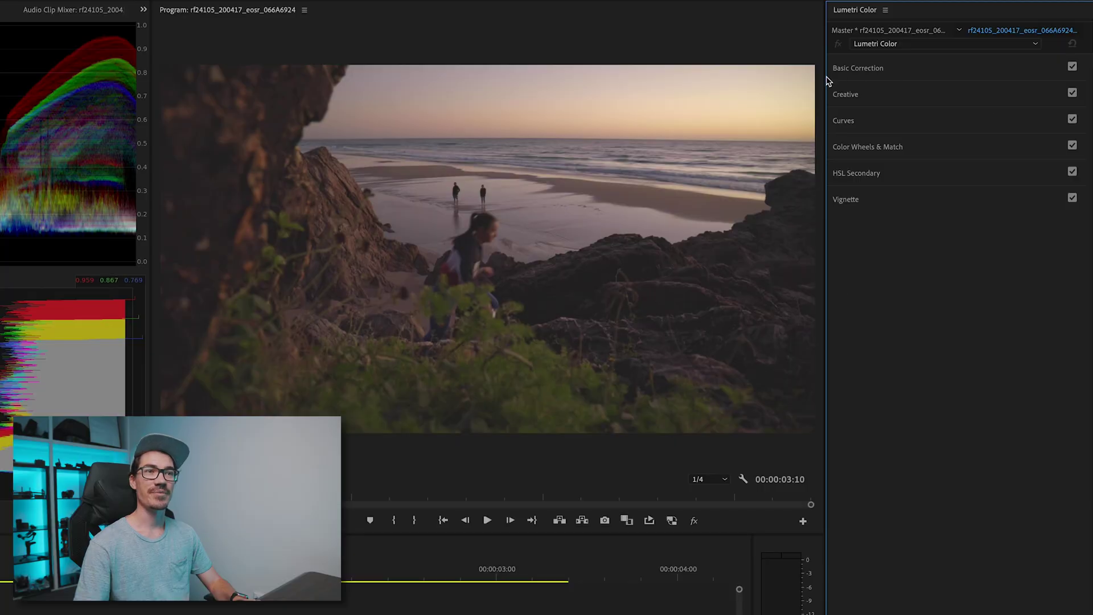
Raise the beach clip's Exposure from 0.0 to 0.6 in Lumetri Basic Correction
left_click_drag(825, 77, 808, 80)
left_click(857, 69)
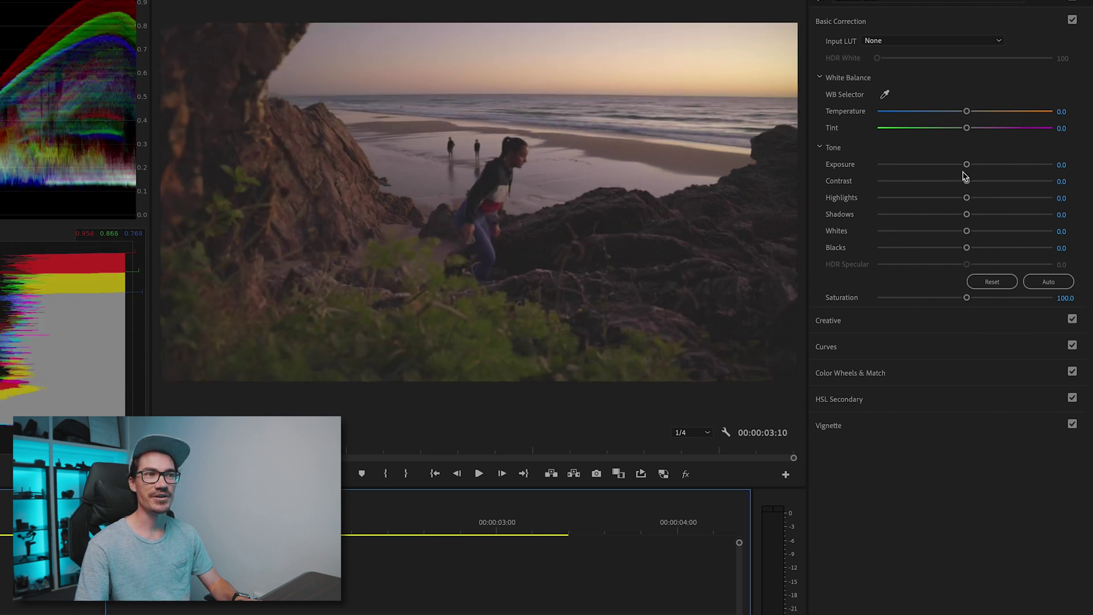
left_click_drag(966, 165, 976, 165)
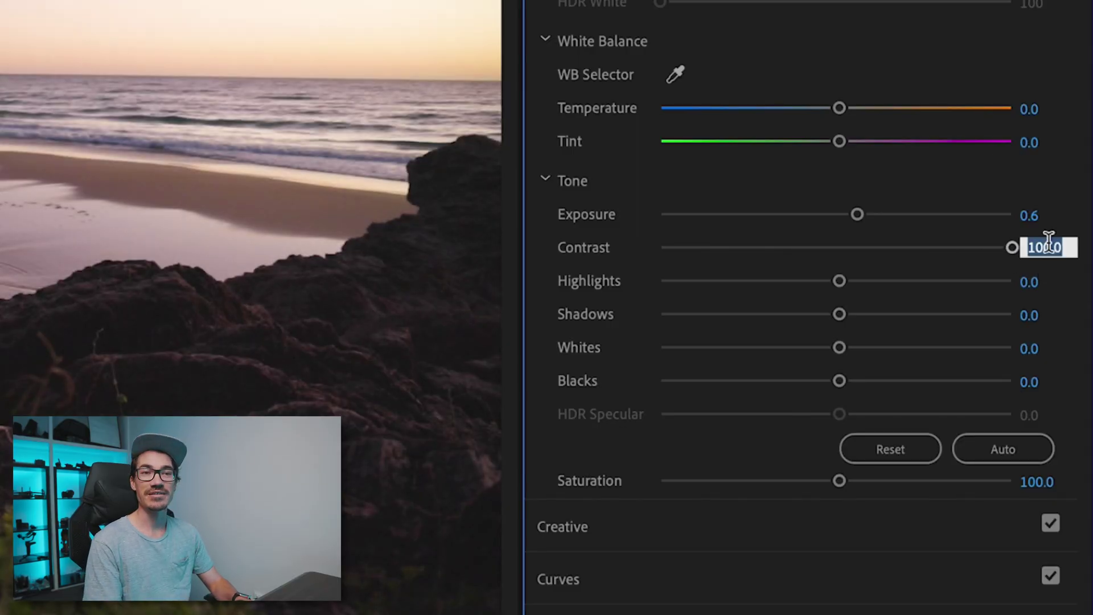
Enter Contrast values of 88 and then 75 in the Tone controls
type("0")
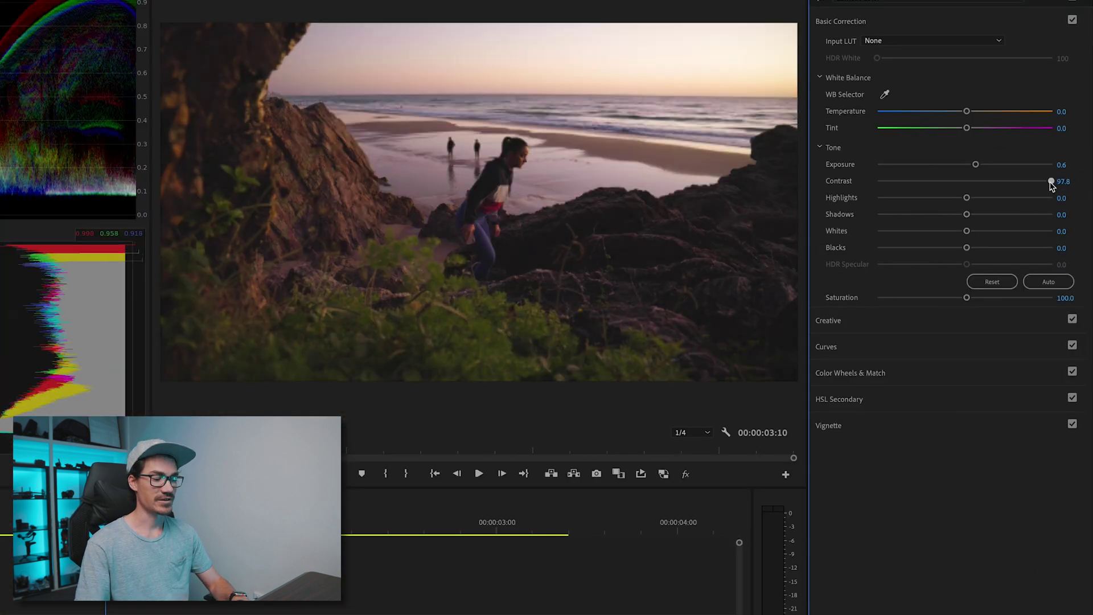
type("88")
key("Return")
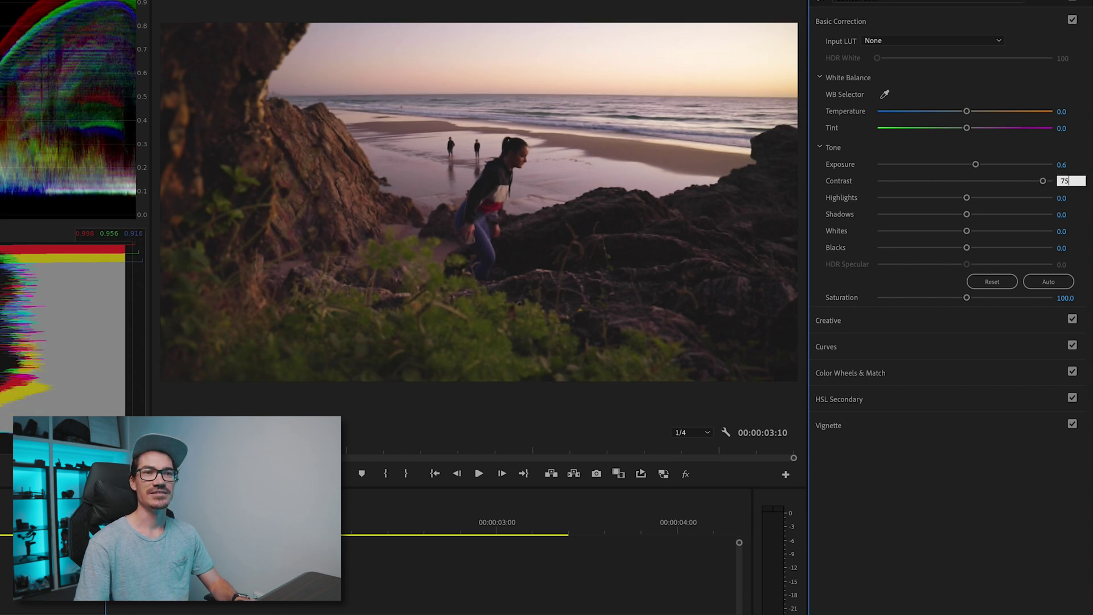
type("75")
key("Return")
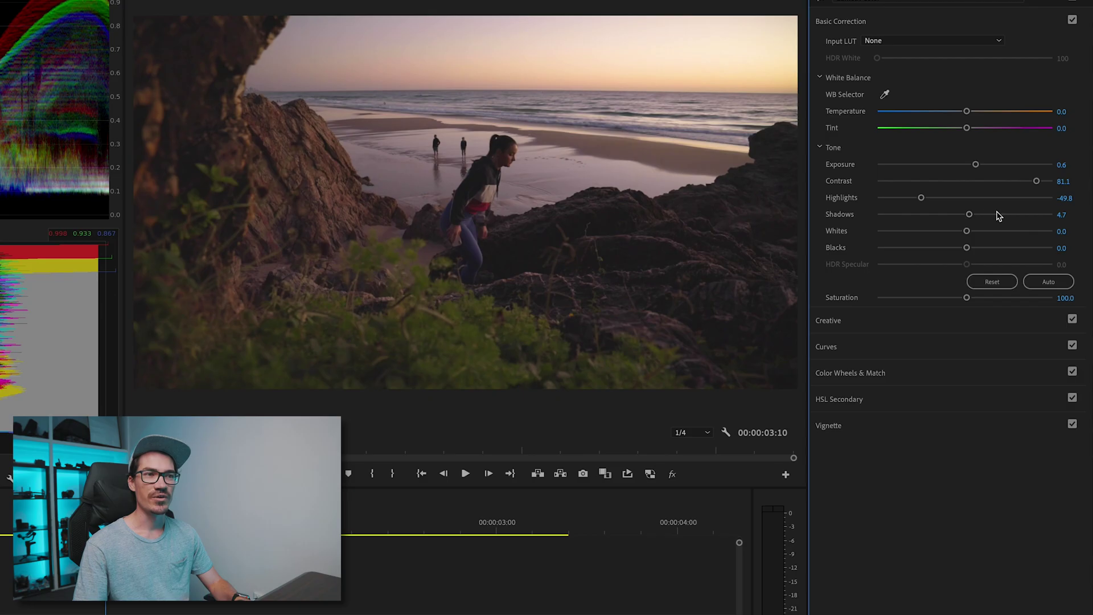
Lift Shadows to about 25.8, nudge them brighter, then settle around 24
left_click_drag(968, 215, 988, 214)
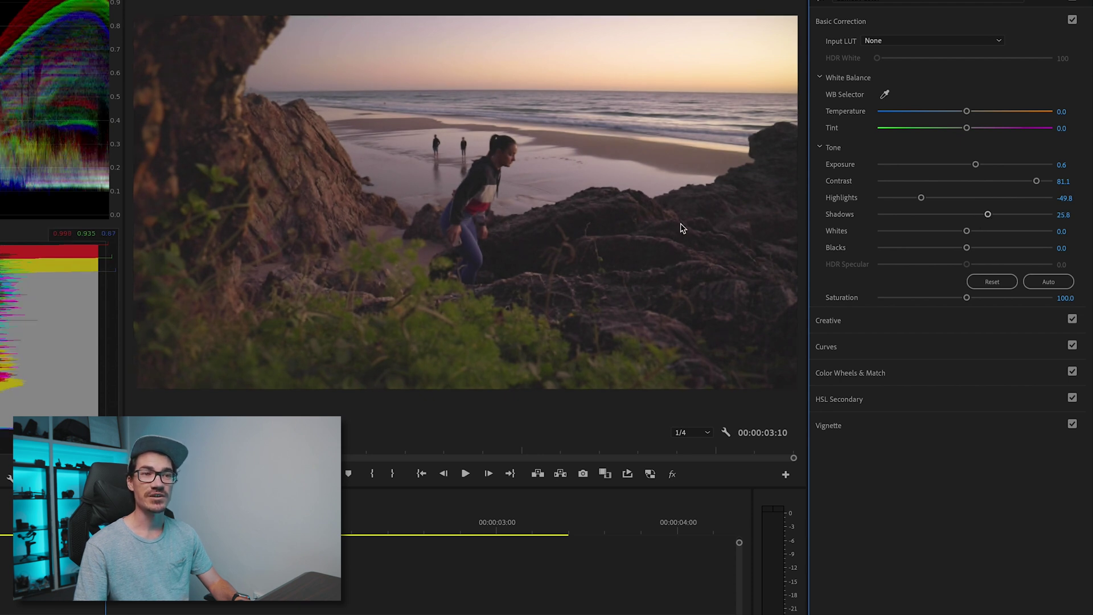
left_click_drag(988, 214, 1085, 216)
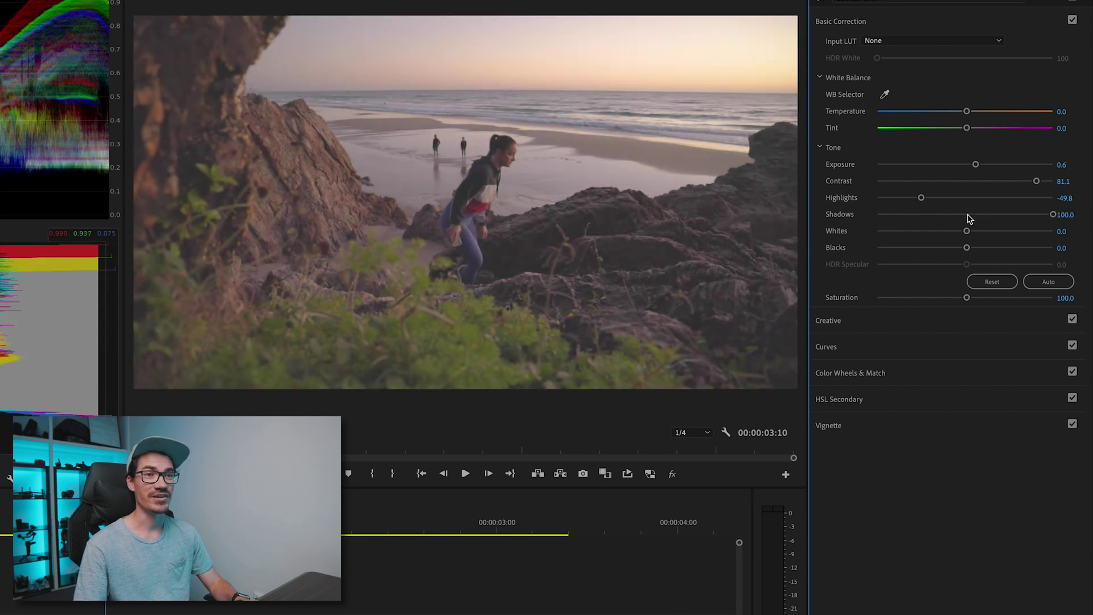
left_click_drag(969, 219, 987, 216)
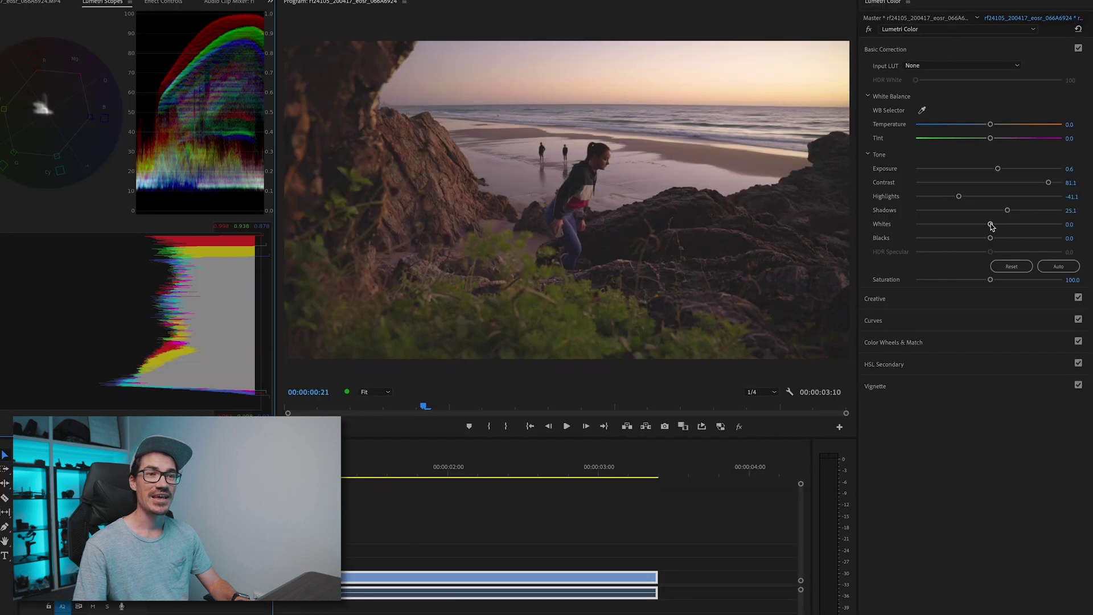
Set Whites to 11.3 and Blacks to -43.3, then compare against the original footage
left_click_drag(990, 225, 971, 239)
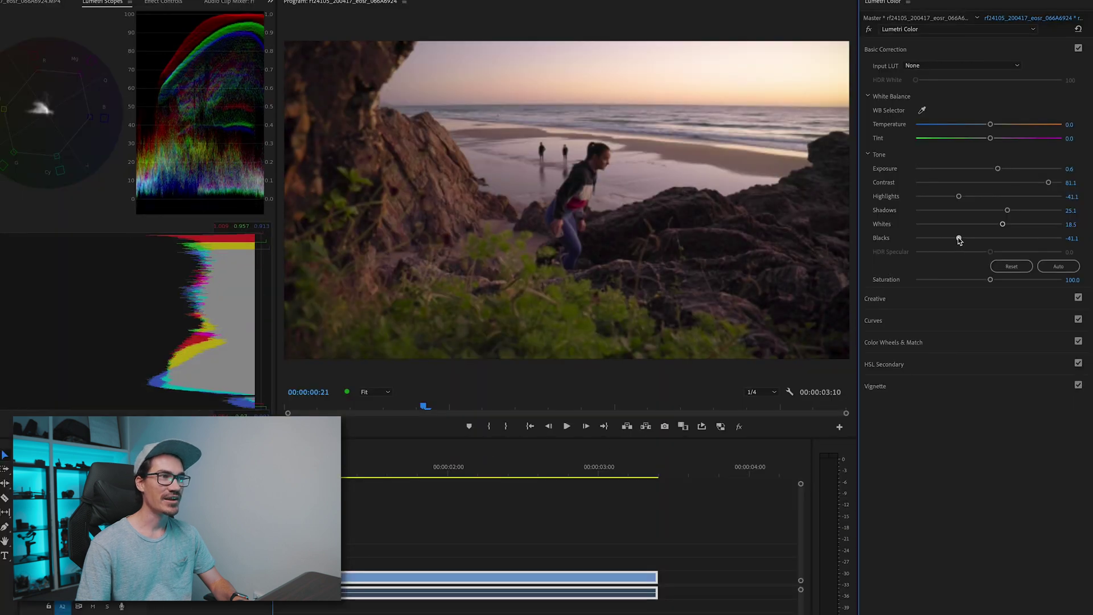
left_click_drag(959, 240, 960, 239)
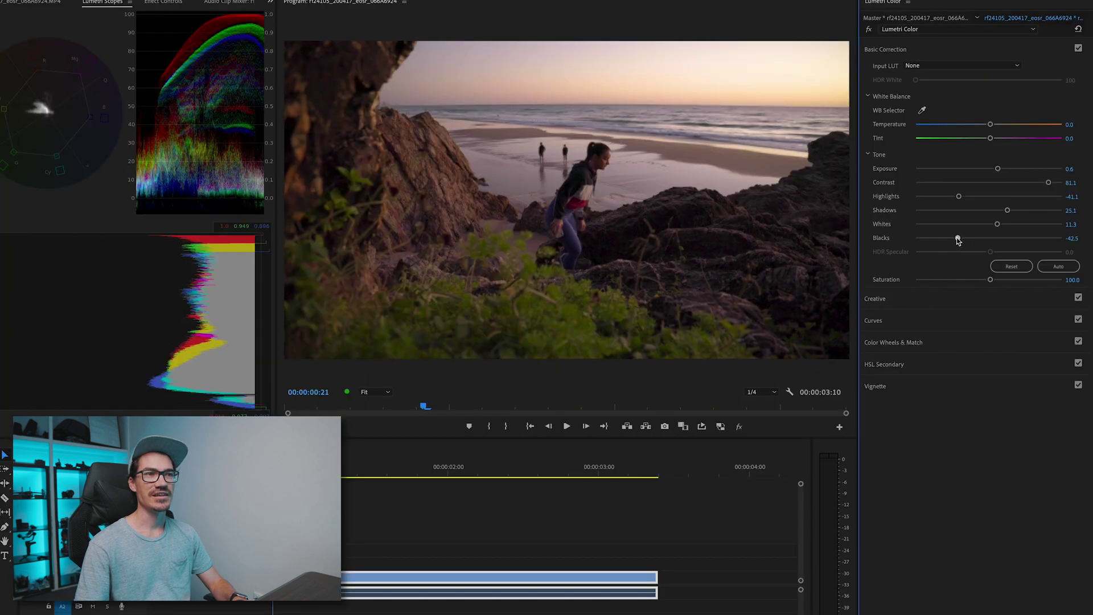
left_click(869, 29)
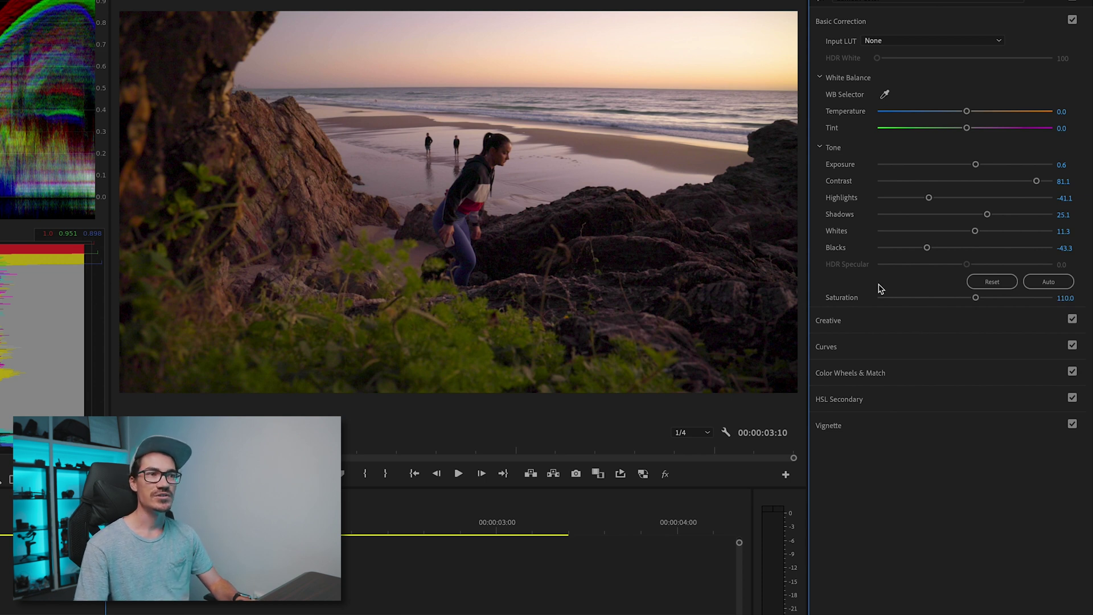
Toggle the Lumetri effect off and back on to compare before and after
left_click(820, 2)
left_click(820, 2)
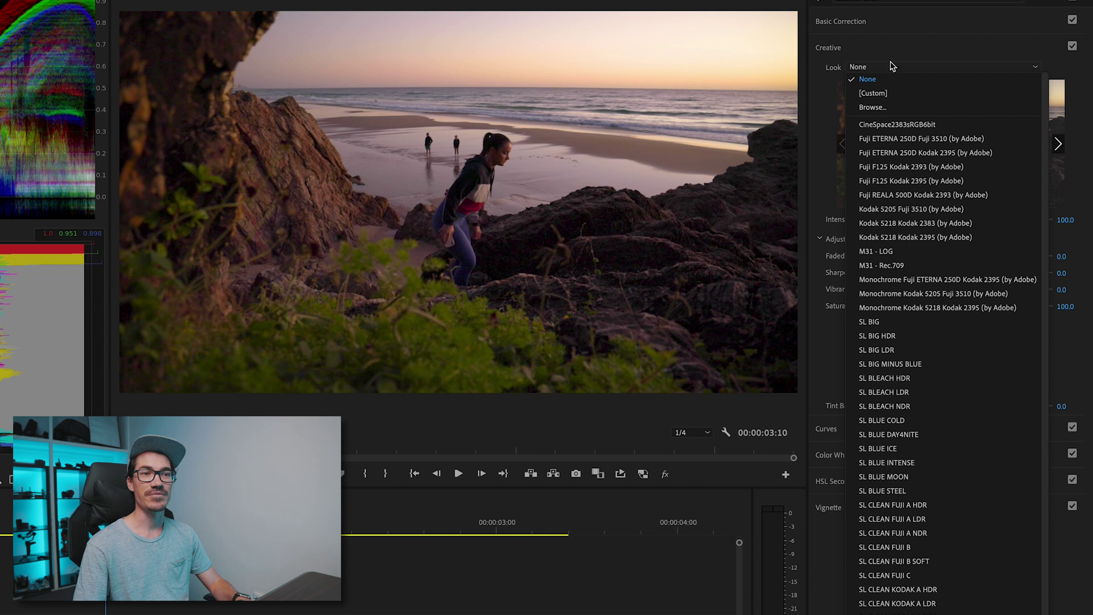
Apply the M31 - LOG creative look at intensity 50, then weaken it further
left_click(959, 220)
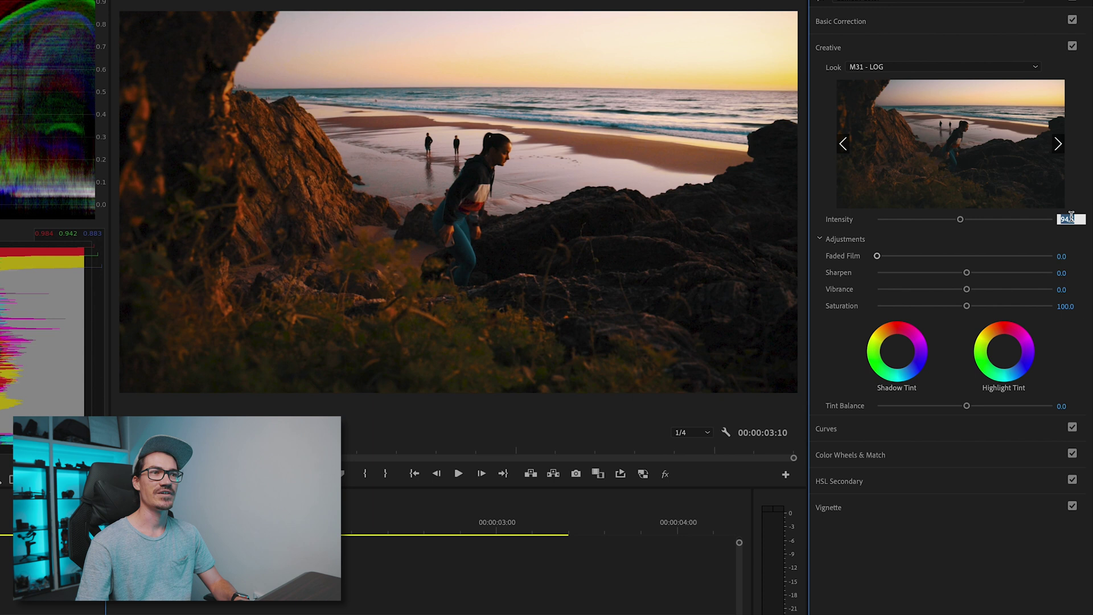
type("50")
key("Return")
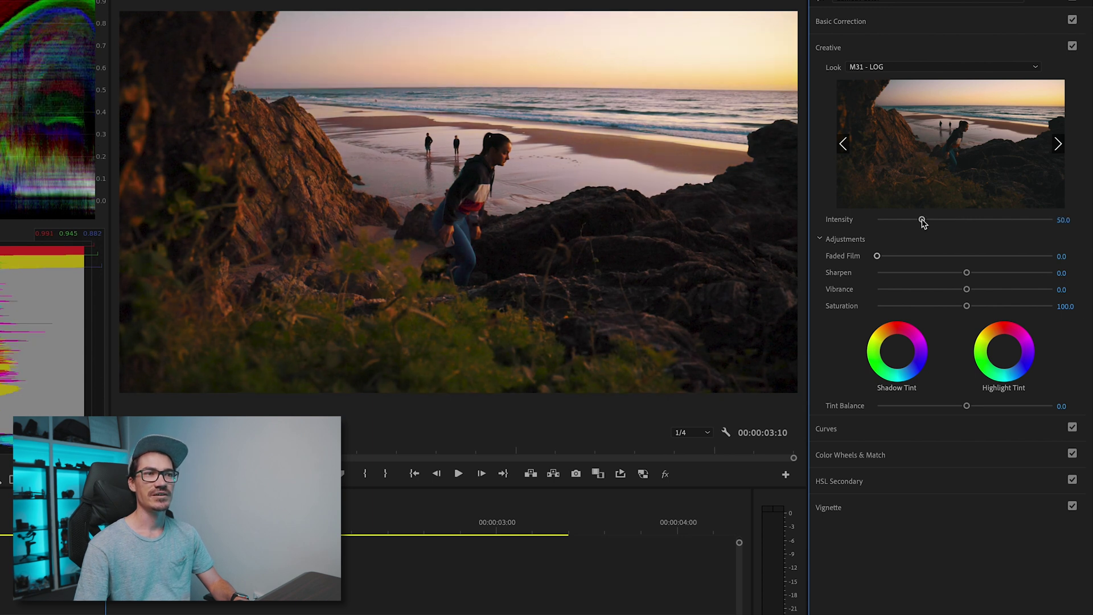
mouse_move(922, 222)
left_mouse_down()
mouse_move(873, 222)
mouse_move(921, 226)
left_mouse_up()
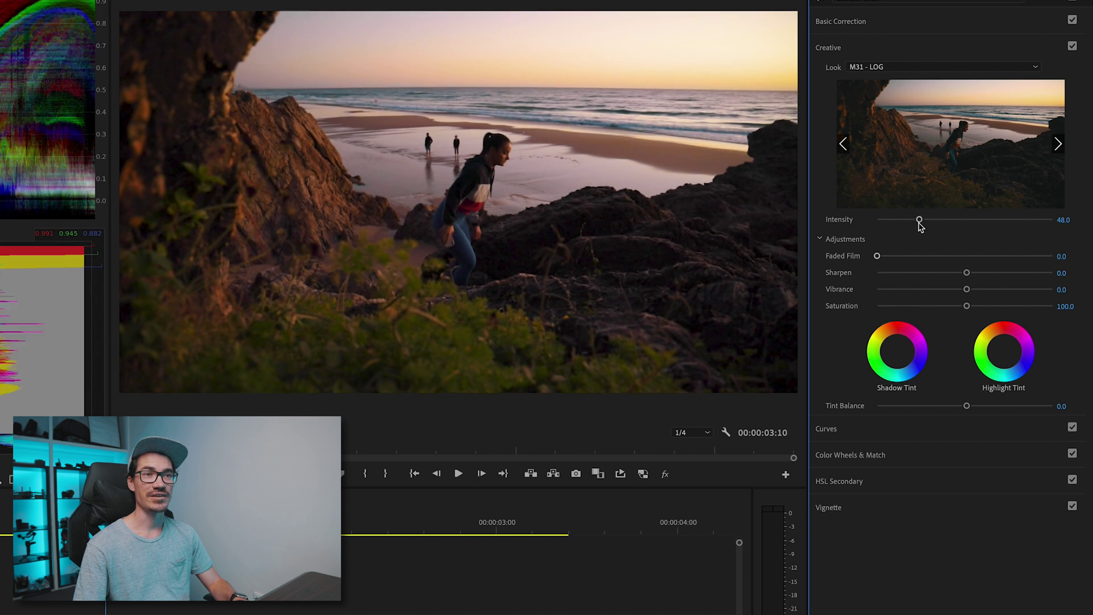
Switch the Look to M31 - Rec.709 with intensity 56
left_click(897, 69)
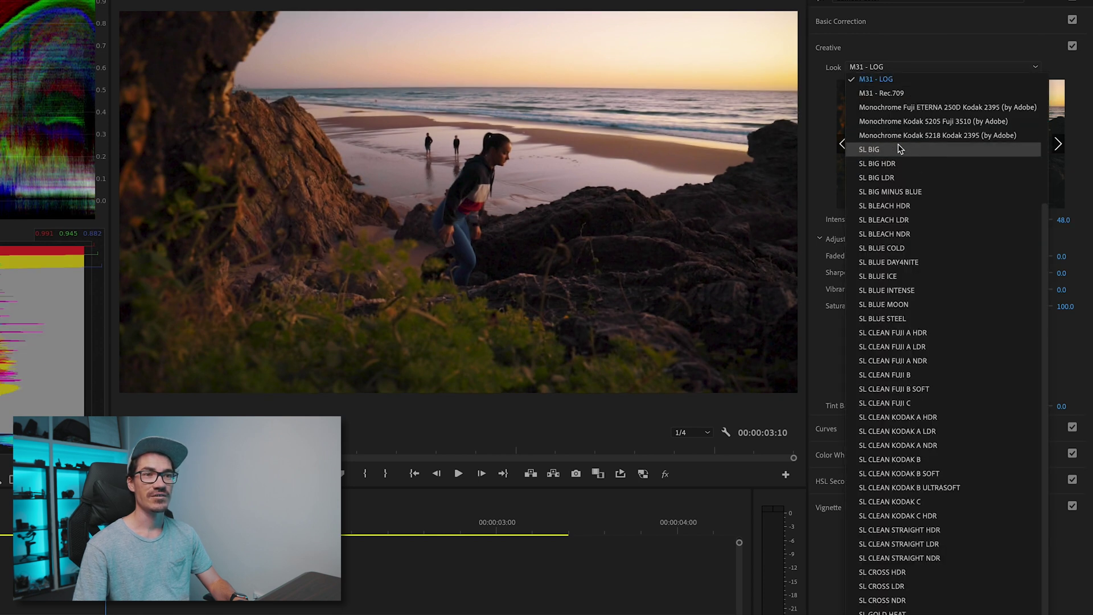
left_click(902, 94)
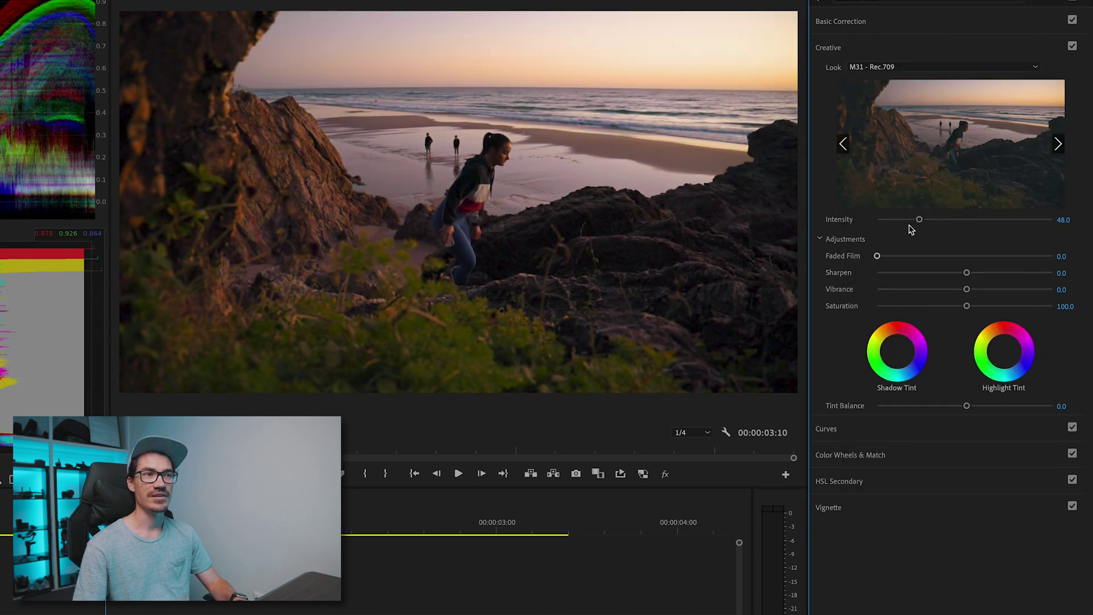
mouse_move(920, 222)
left_mouse_down()
mouse_move(939, 223)
mouse_move(926, 222)
left_mouse_up()
Toggle the Creative section off and on repeatedly to compare, leaving it on
left_click(1072, 46)
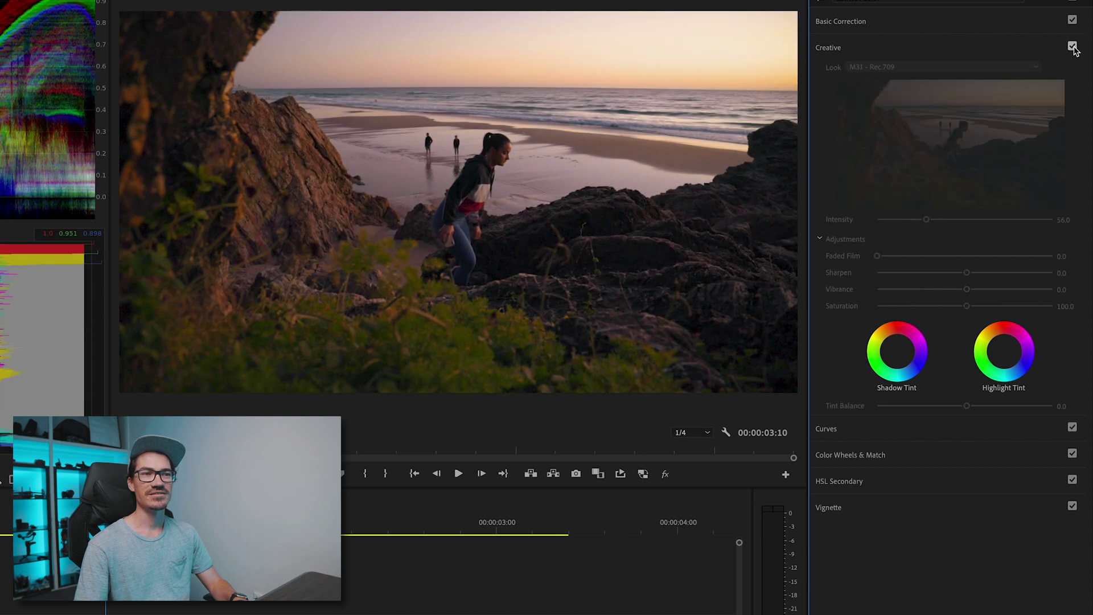
left_click(1072, 46)
left_click(1072, 46)
left_click(1072, 46)
left_click(1073, 46)
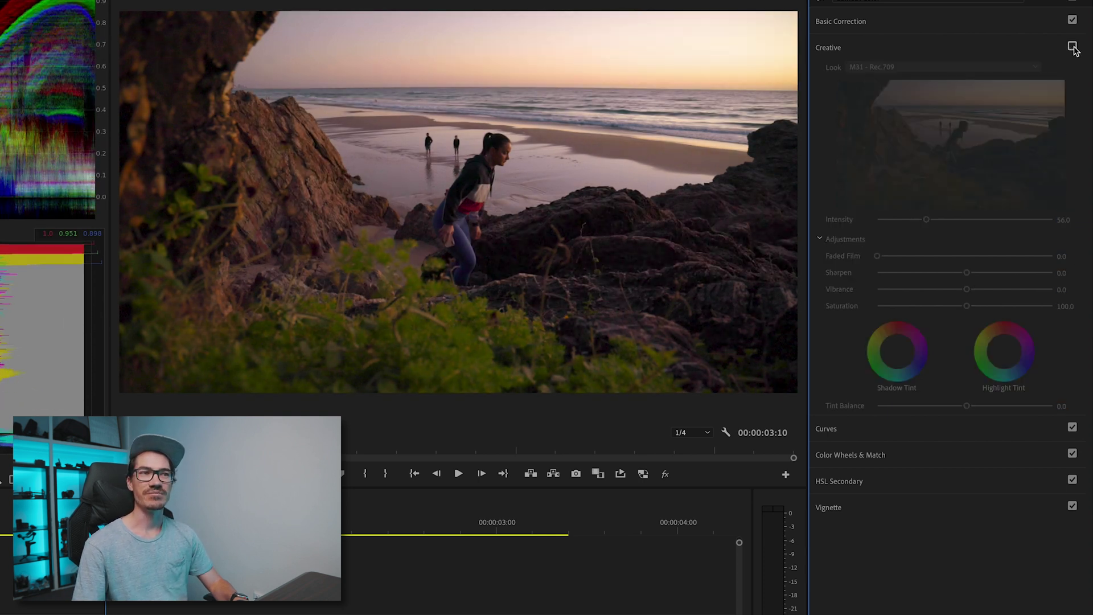
left_click(1072, 46)
left_click(1072, 46)
left_click(1072, 46)
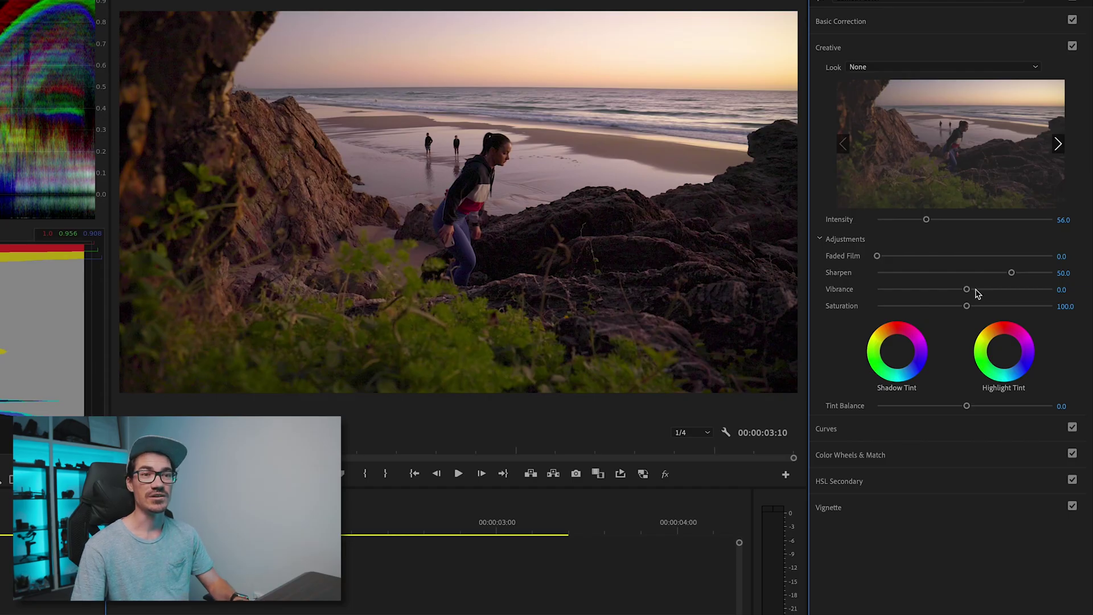
Raise Vibrance to 50, then toggle Creative adjustments off and on to compare
left_click_drag(975, 292, 1012, 293)
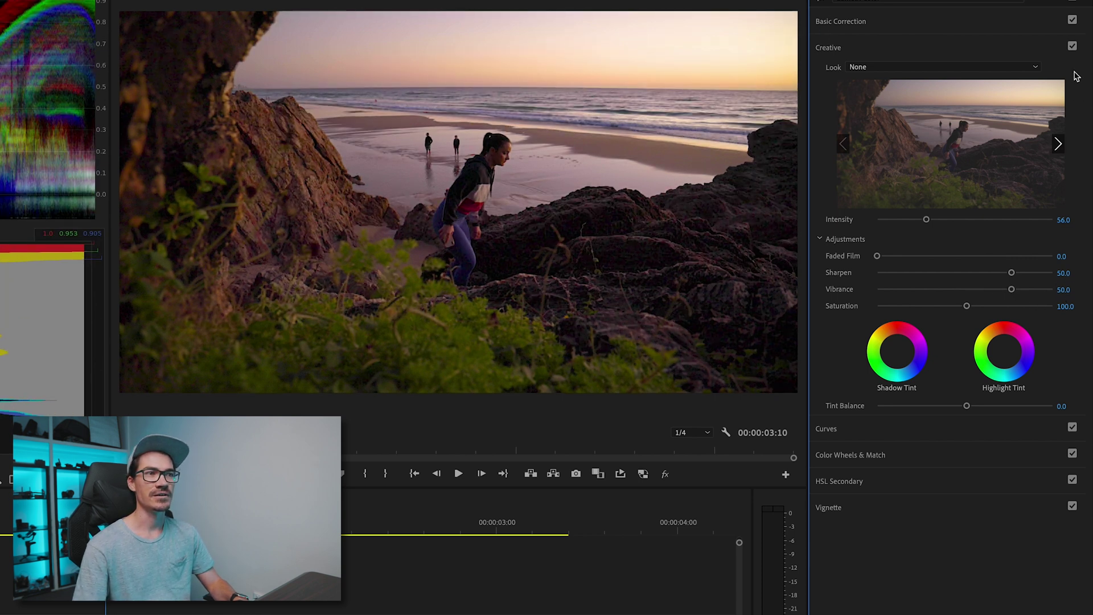
left_click(1072, 47)
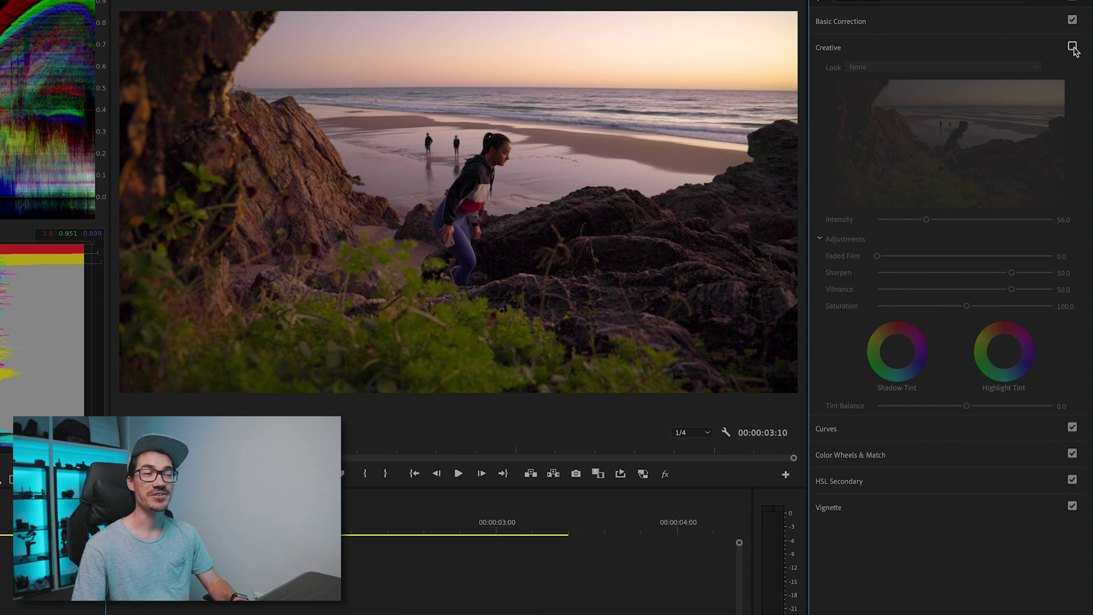
left_click(1072, 47)
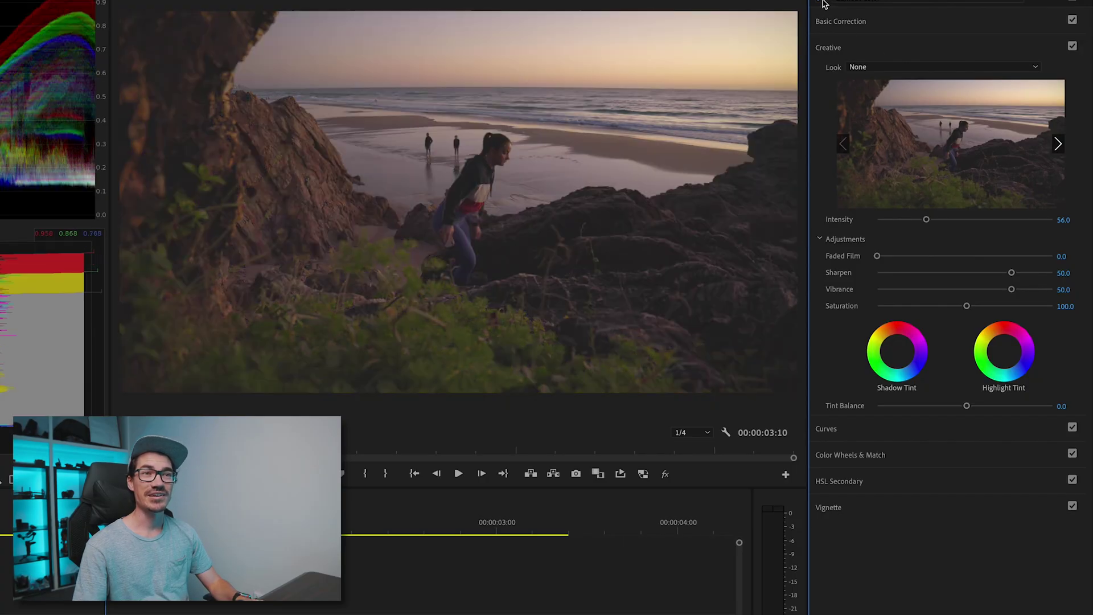
In Basic Correction, raise Exposure to 0.8 and shift Tint to -1.8
left_click(877, 23)
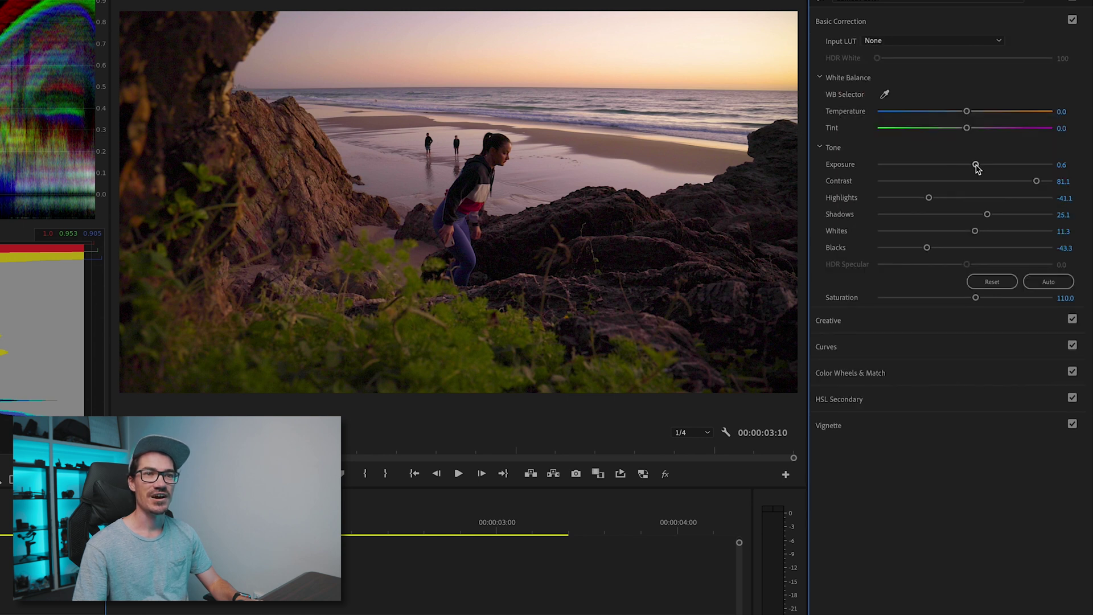
left_click_drag(976, 165, 979, 167)
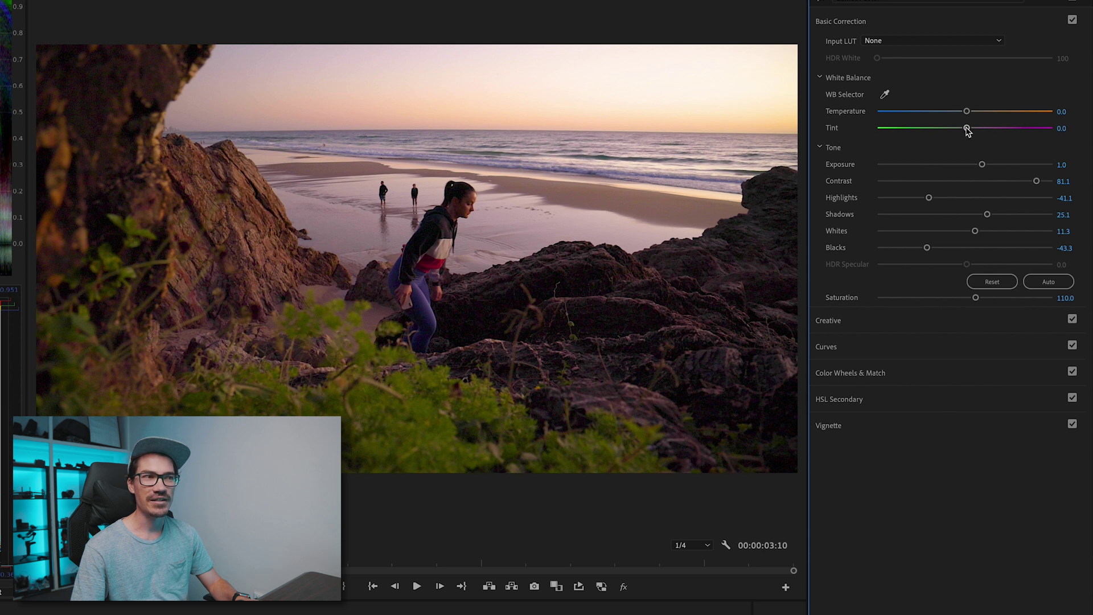
left_click_drag(966, 128, 970, 113)
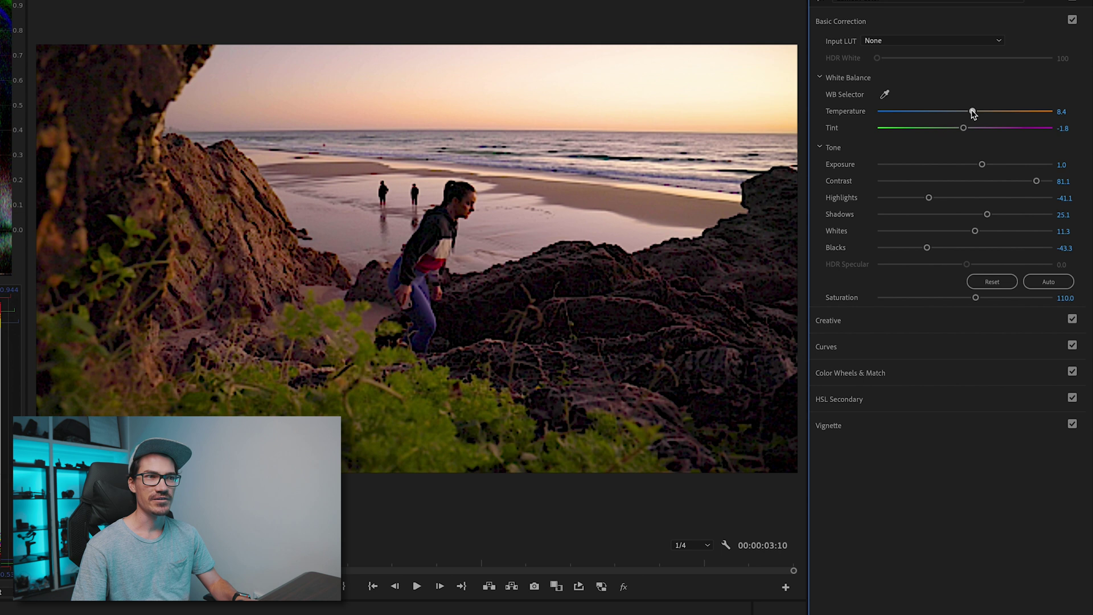
Compare the grade with the original, leave it on, and scrub to 00:00:02:14
left_click(823, 3)
left_click(823, 3)
left_click(823, 2)
left_click(823, 3)
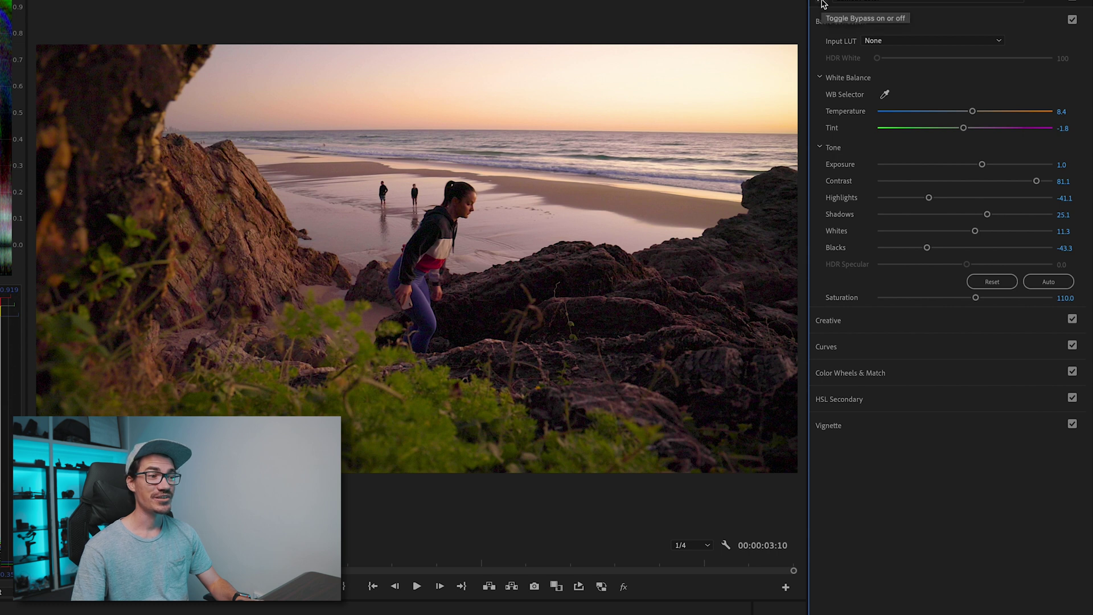
left_click(823, 2)
left_click(823, 3)
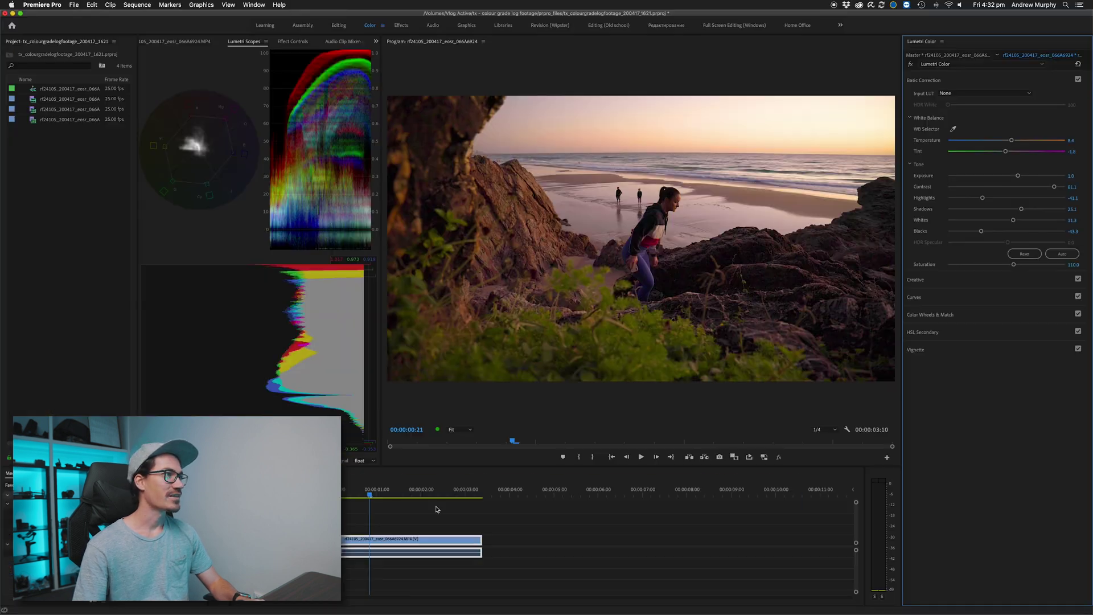
left_click_drag(60, 614, 127, 614)
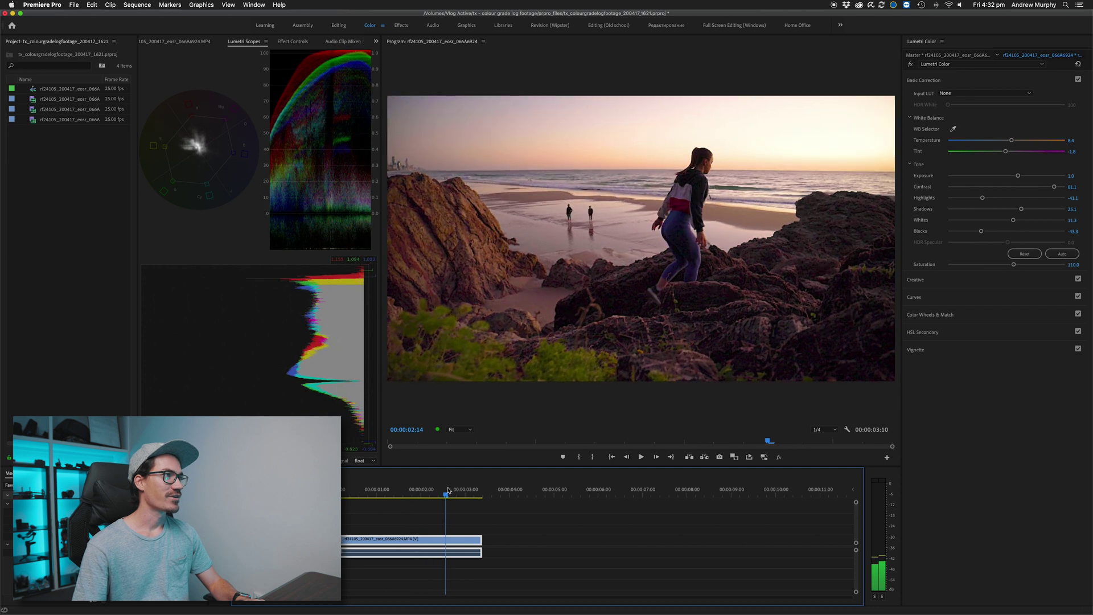
Place the woman-with-phone clip on the timeline after the beach clip
double_click(33, 121)
double_click(33, 110)
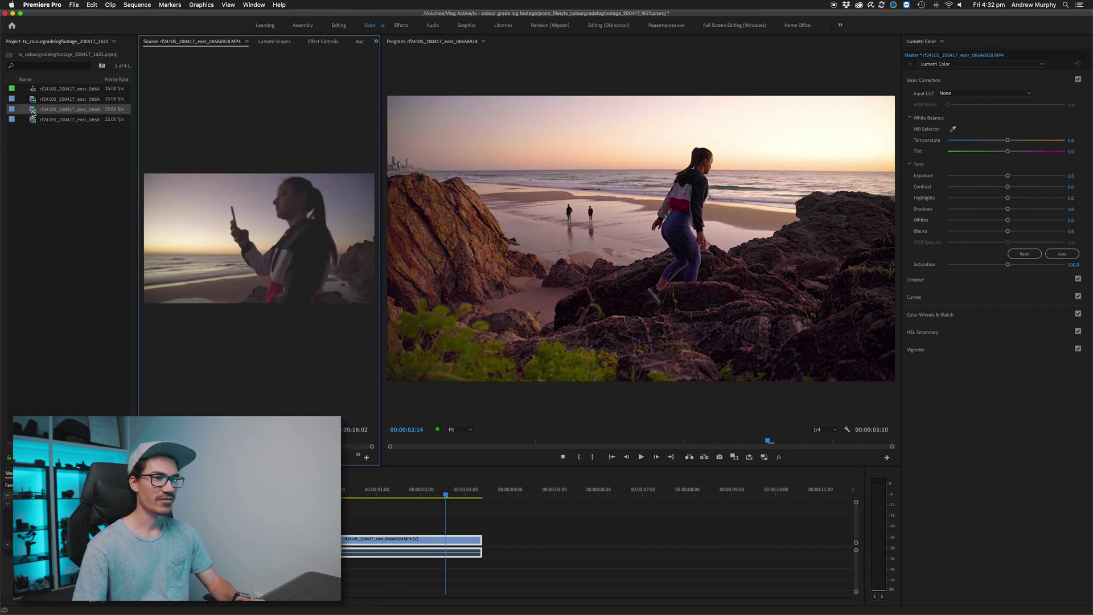
left_click_drag(33, 110, 485, 540)
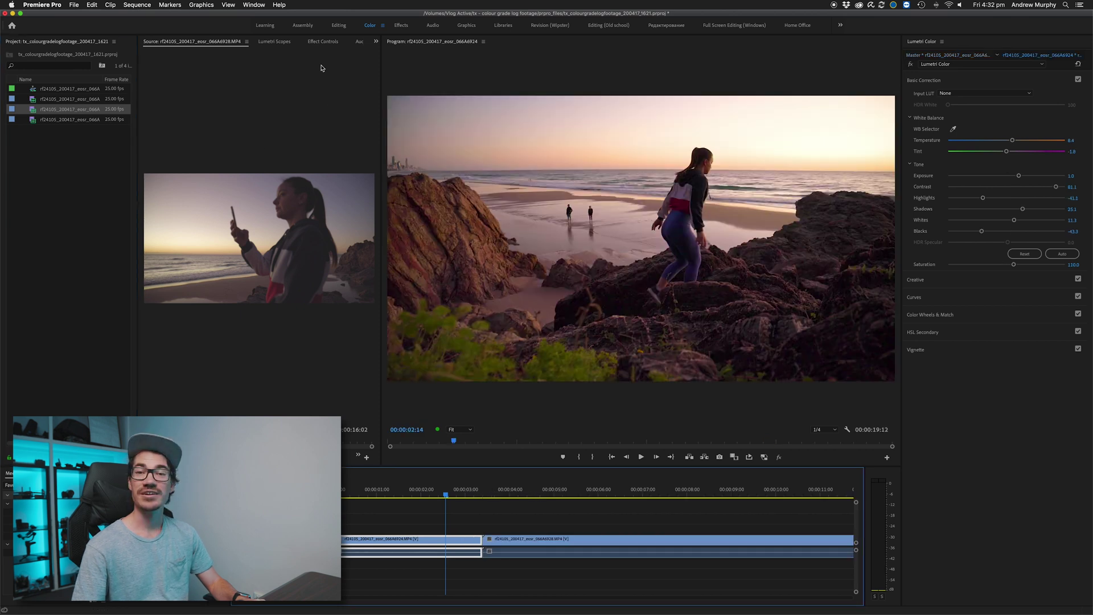
Copy the beach clip's Lumetri Color effect onto the phone shot and check it playing back
left_click(323, 42)
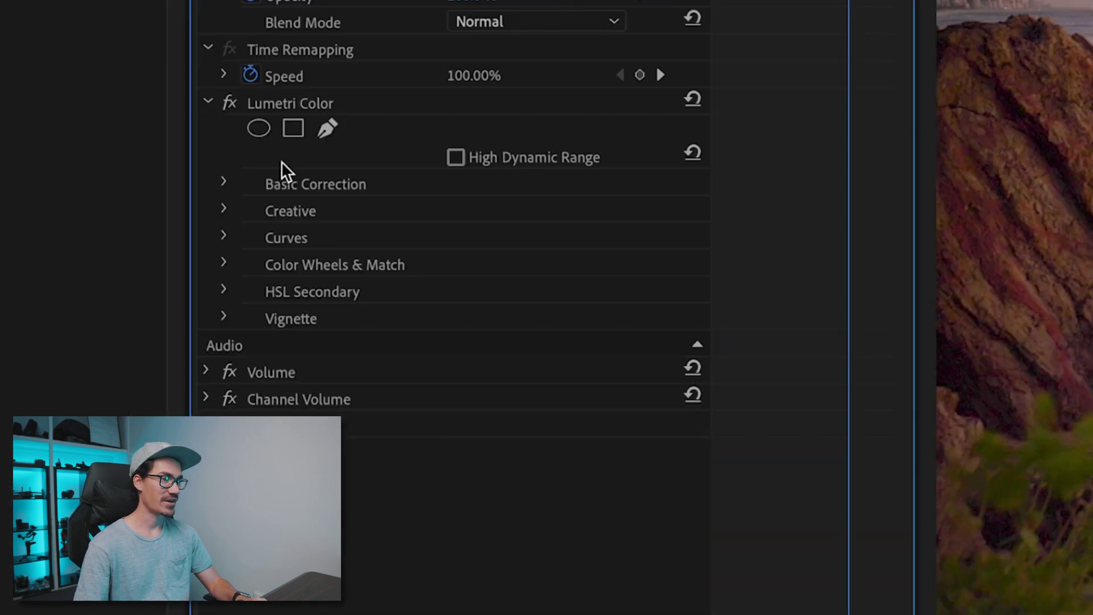
left_click(307, 105)
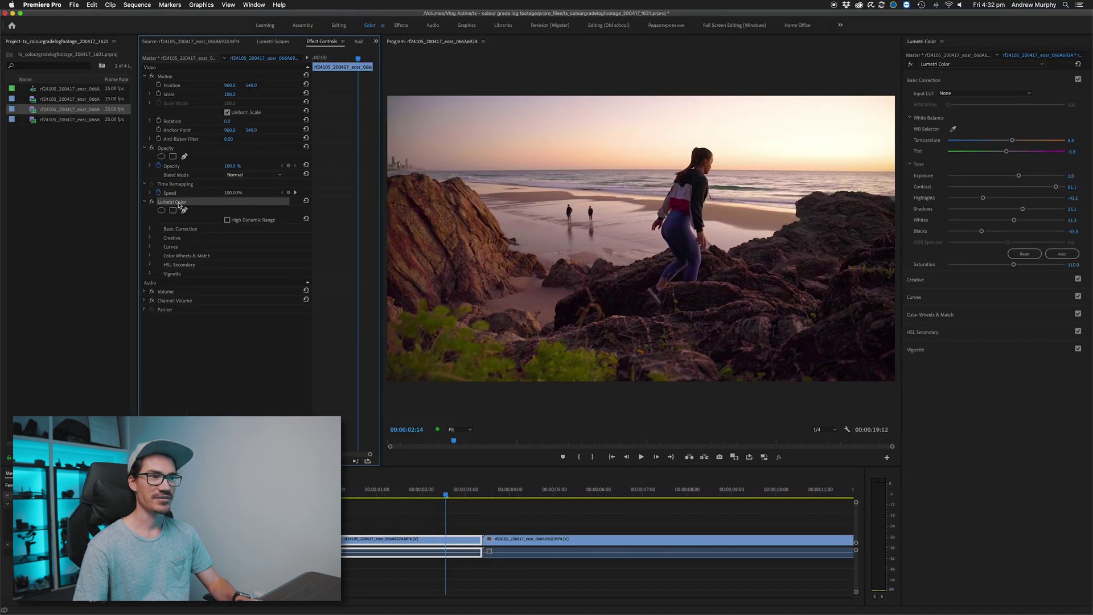
left_click(506, 511)
left_click(534, 539)
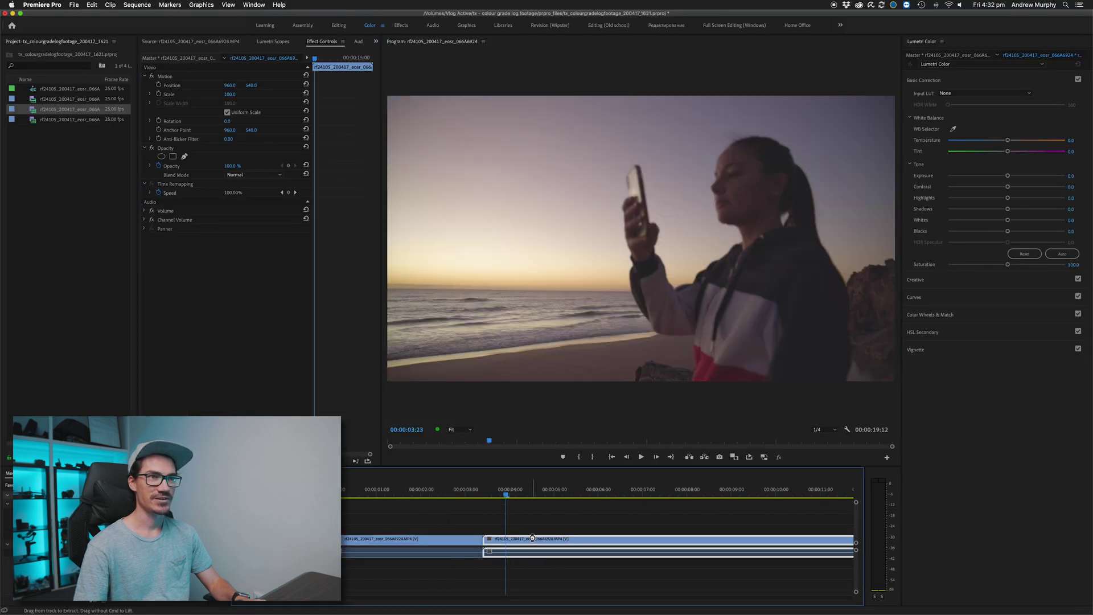
key("super+v")
left_click_drag(524, 493, 678, 498)
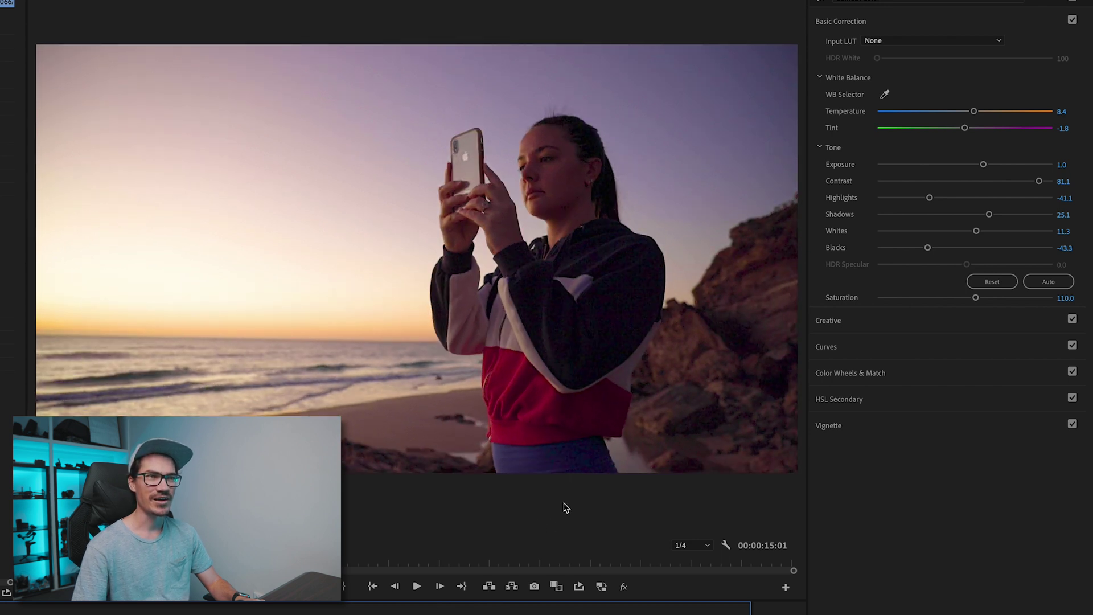
Pull Highlights down to recover the sky and show an enlarged Lumetri Scopes view
left_click_drag(930, 199, 985, 205)
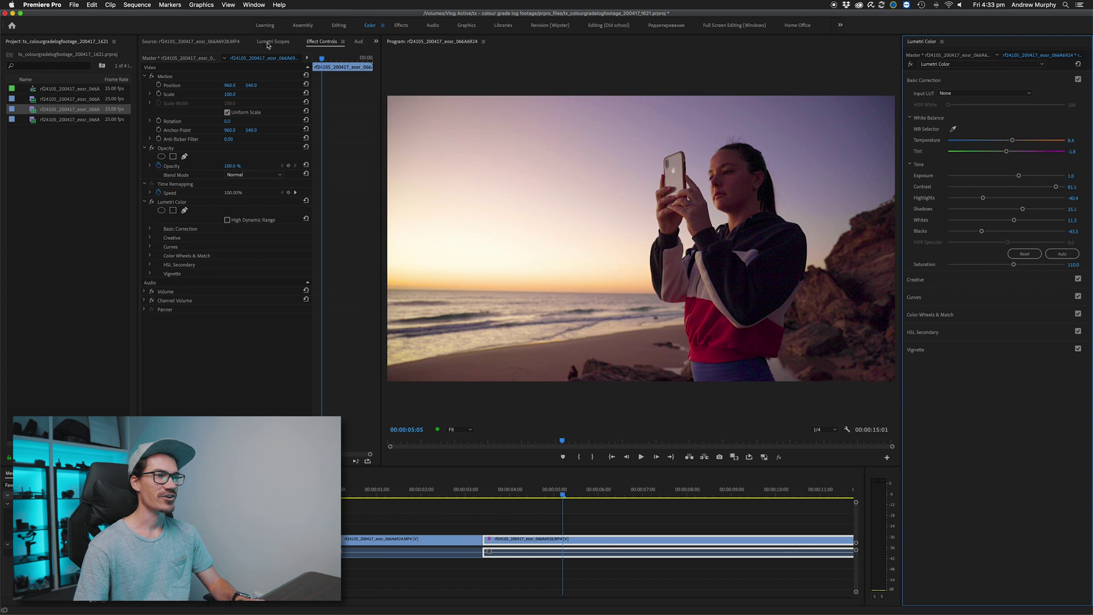
left_click(267, 42)
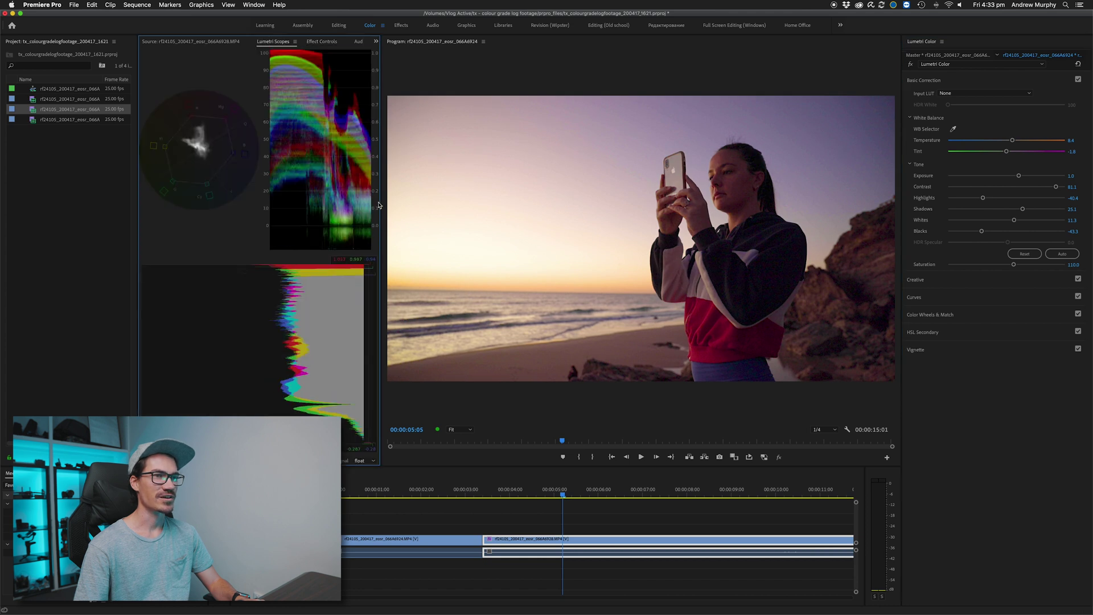
left_click_drag(380, 203, 439, 202)
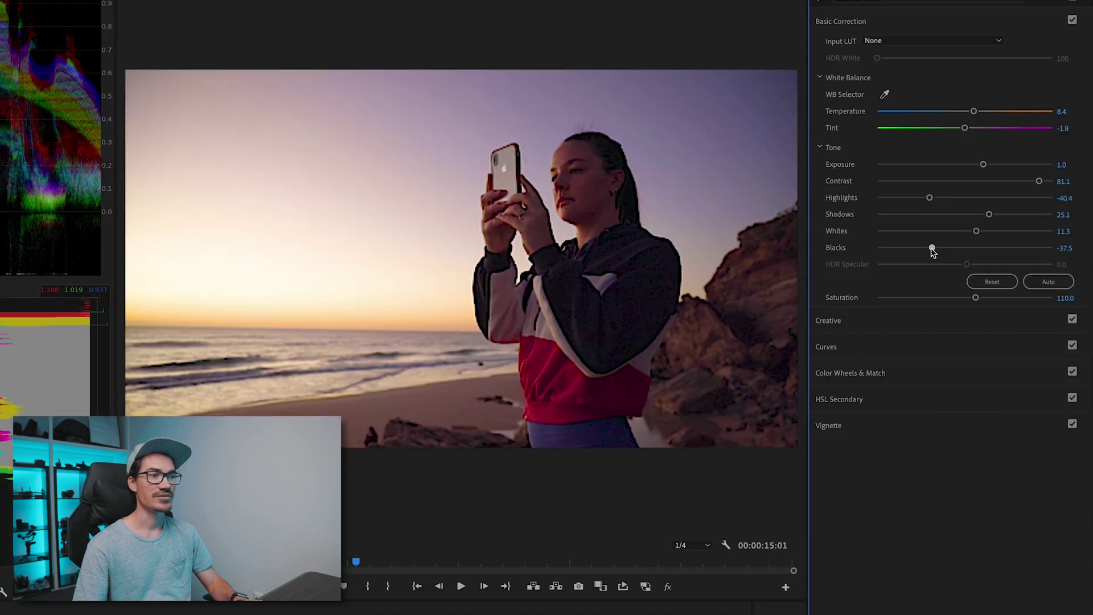
Set Blacks to -23.6, Shadows to about 42.5, and brighten Whites to 16.4
left_click_drag(930, 247, 943, 252)
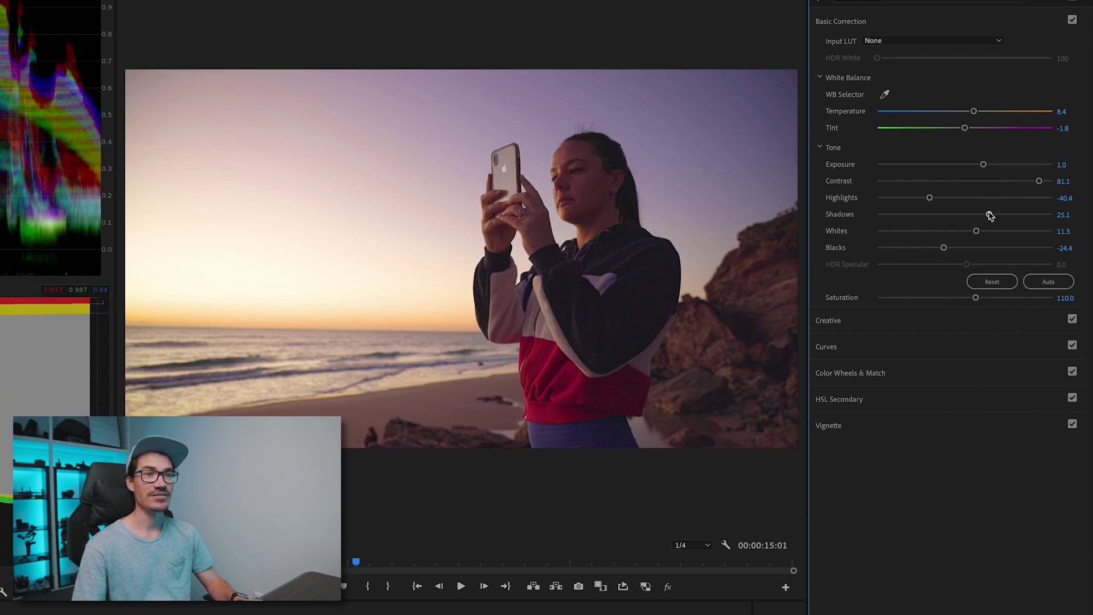
left_click_drag(989, 215, 1006, 215)
left_click_drag(944, 251, 947, 252)
left_click_drag(946, 249, 943, 248)
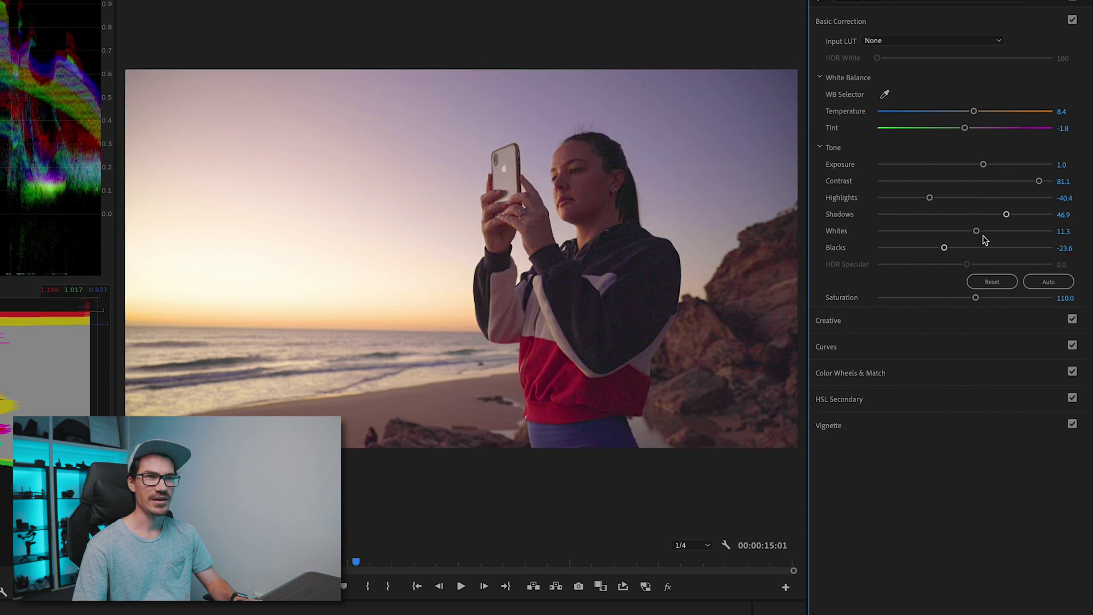
left_click_drag(1005, 215, 1004, 216)
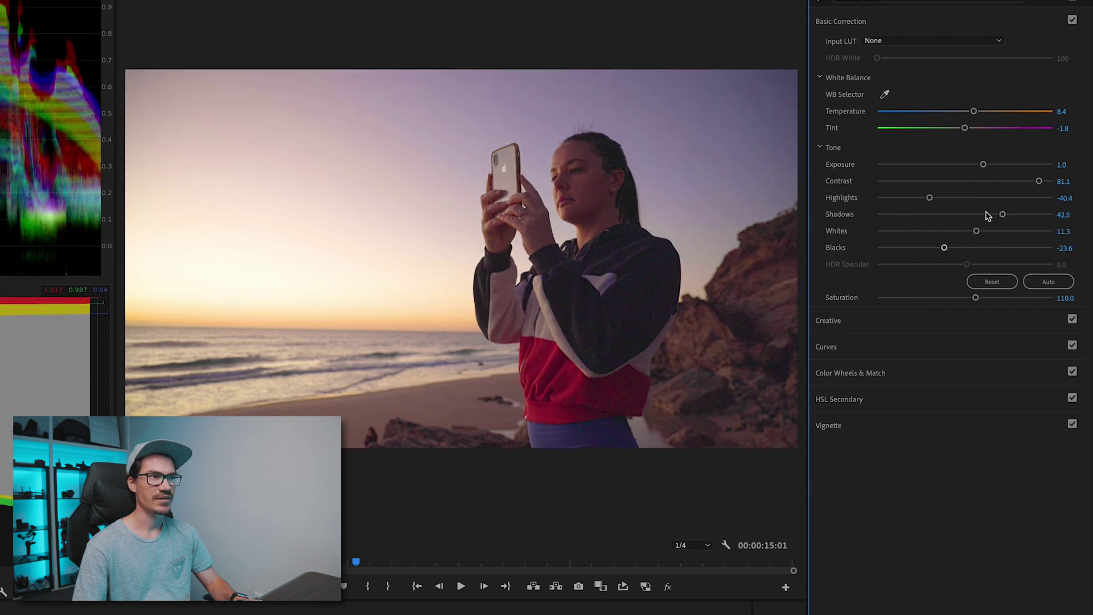
left_click_drag(978, 230, 979, 232)
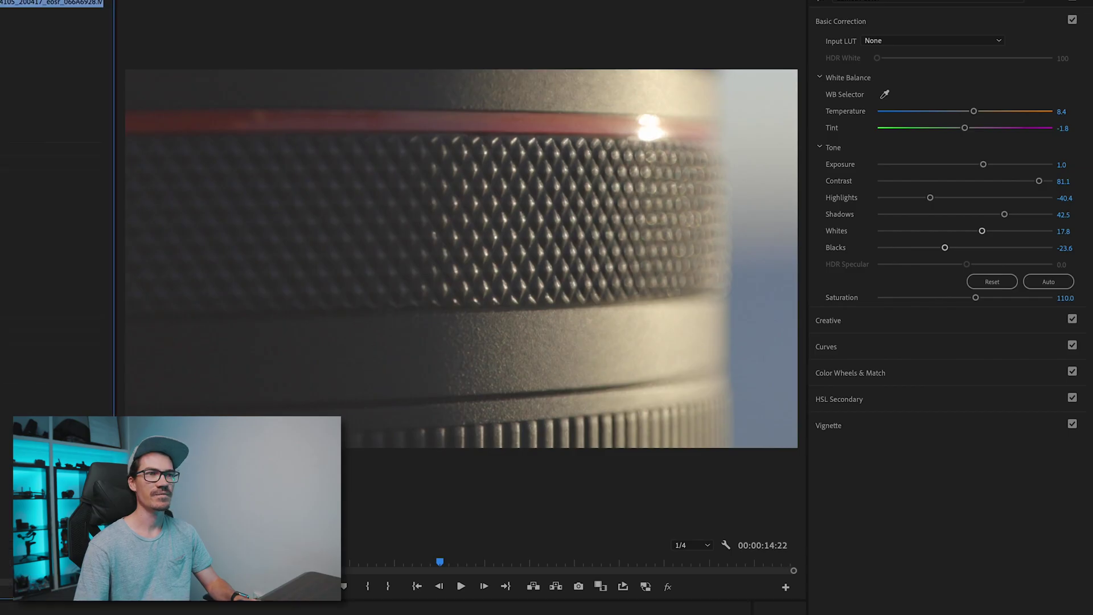
Move to the lens close-up clip and enlarge the preview picture
key("Down")
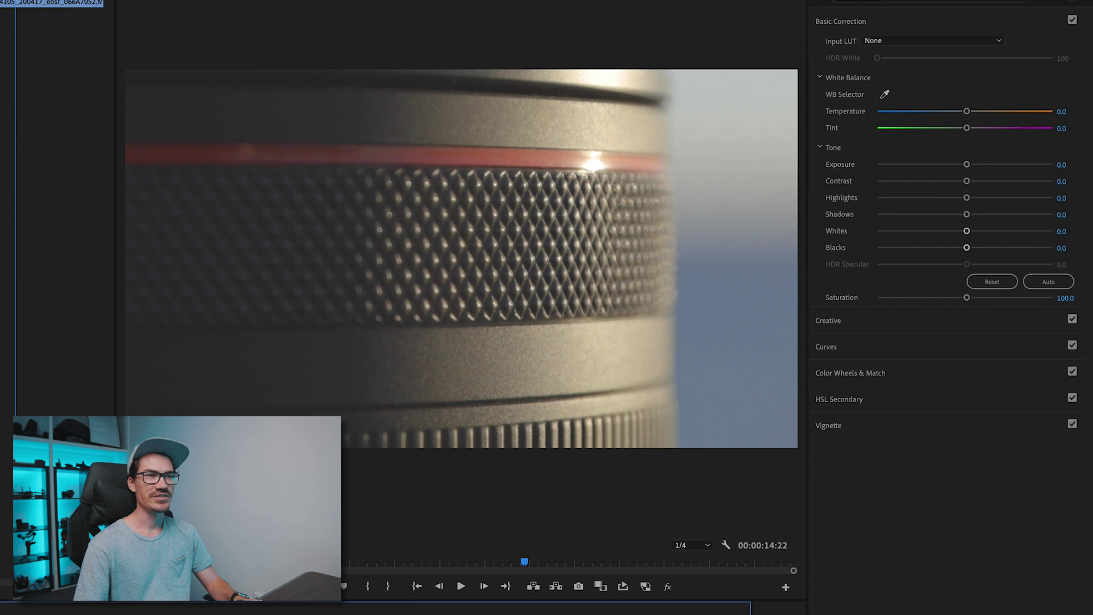
left_click_drag(117, 284, 22, 284)
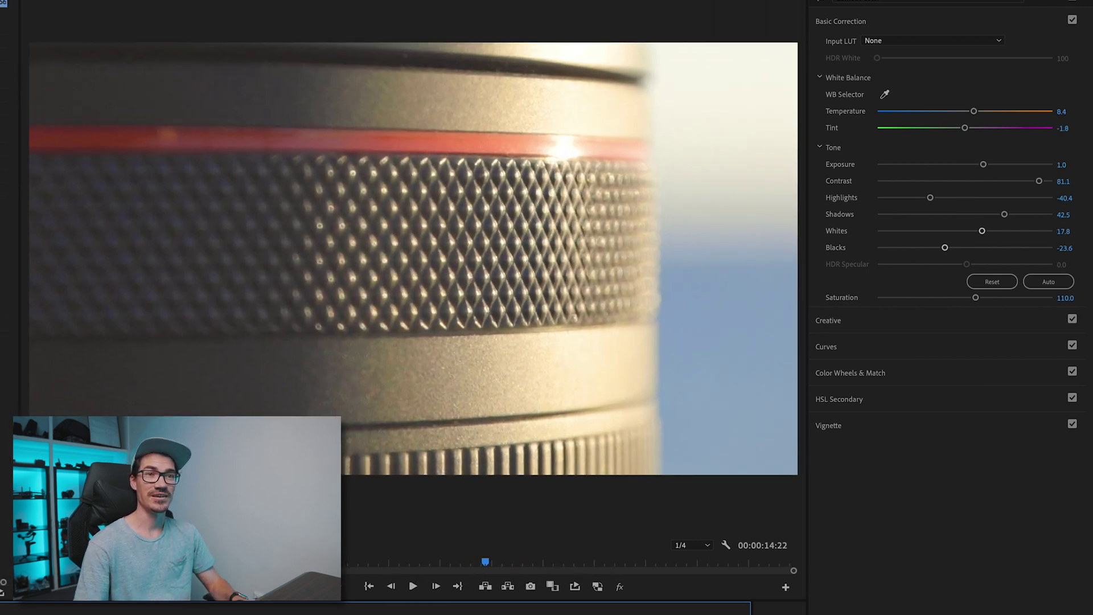
key("Down")
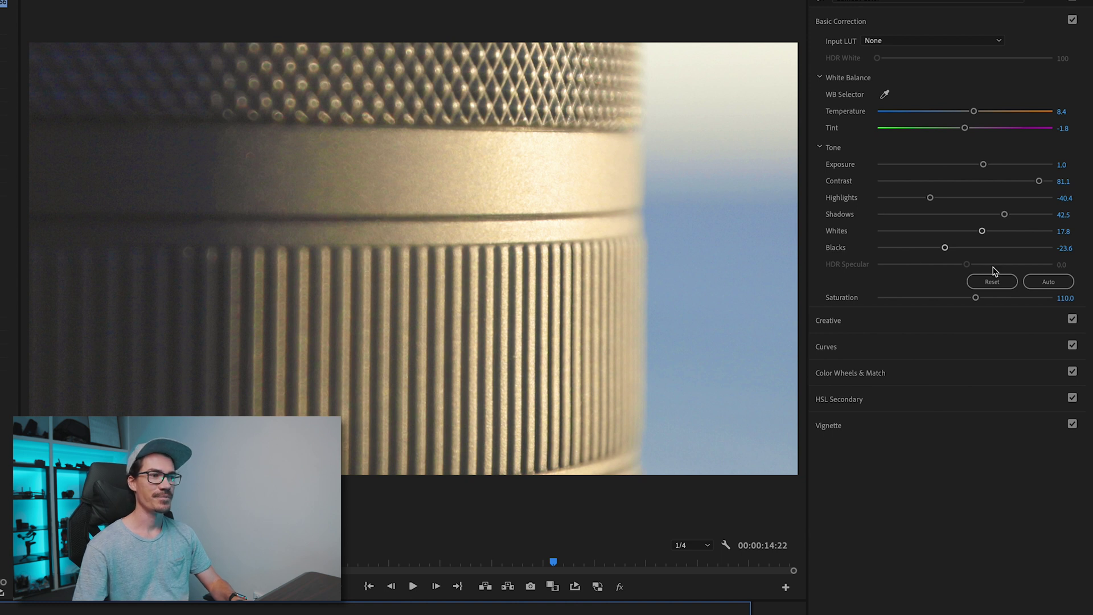
Set the lens shot's Exposure to 0, darken its shadows, and reset Temperature to 0.0
left_click(1062, 164)
type("0")
key("Return")
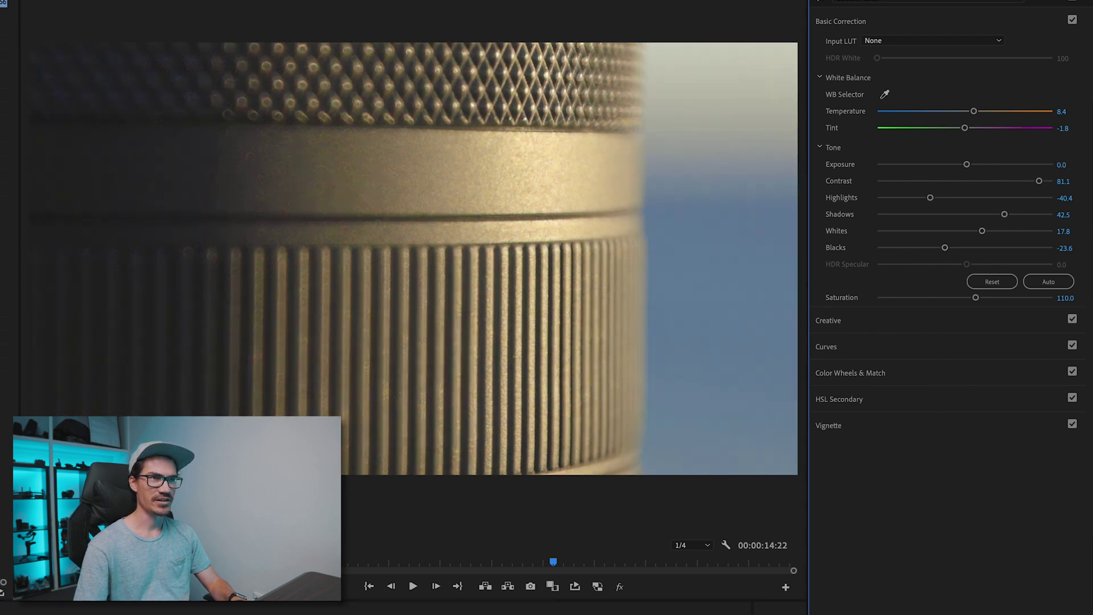
right_click(259, 610)
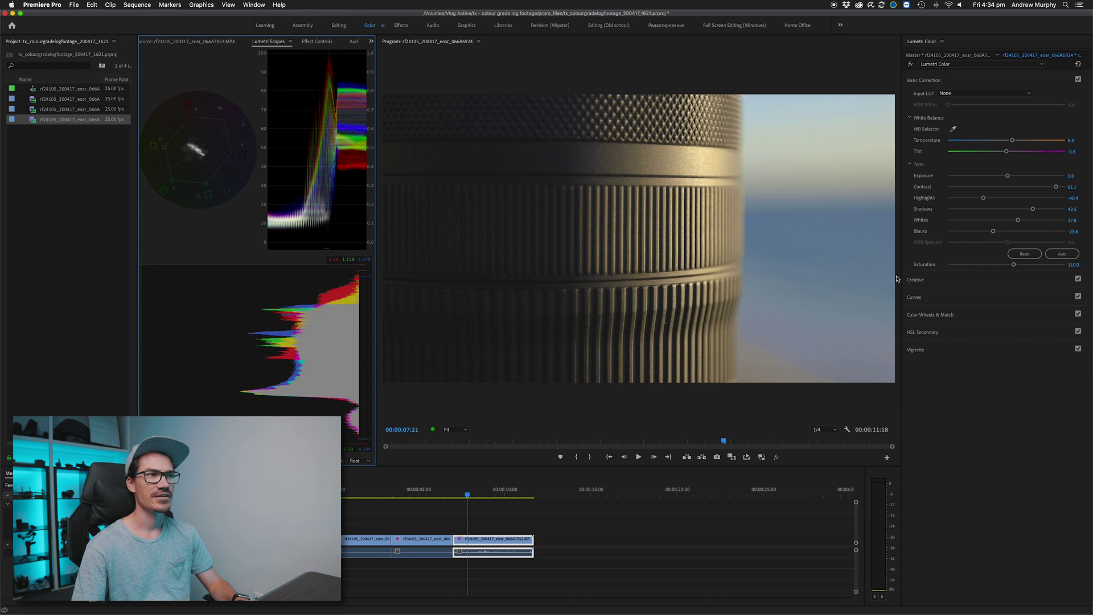
left_click_drag(1033, 210, 1008, 210)
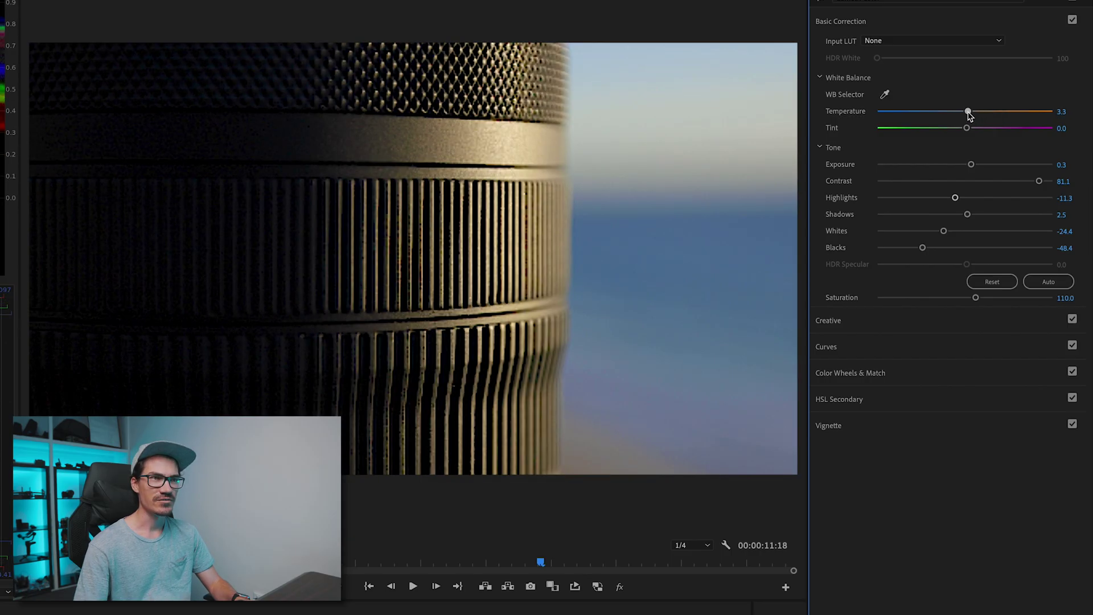
double_click(968, 112)
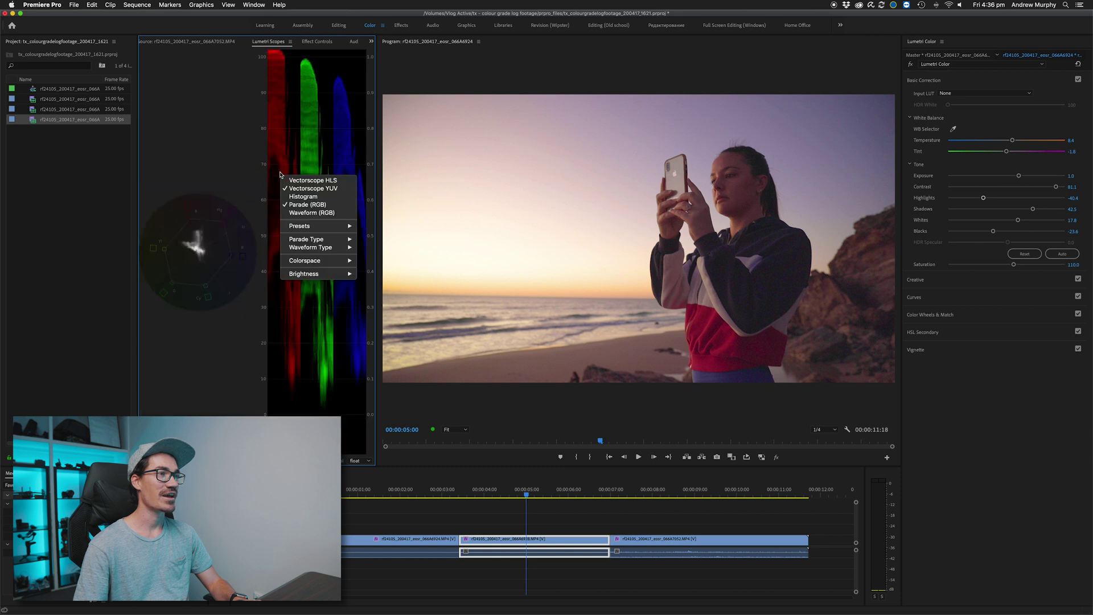
Turn off the RGB parade so Lumetri Scopes show only the YUV vectorscope
left_click(307, 205)
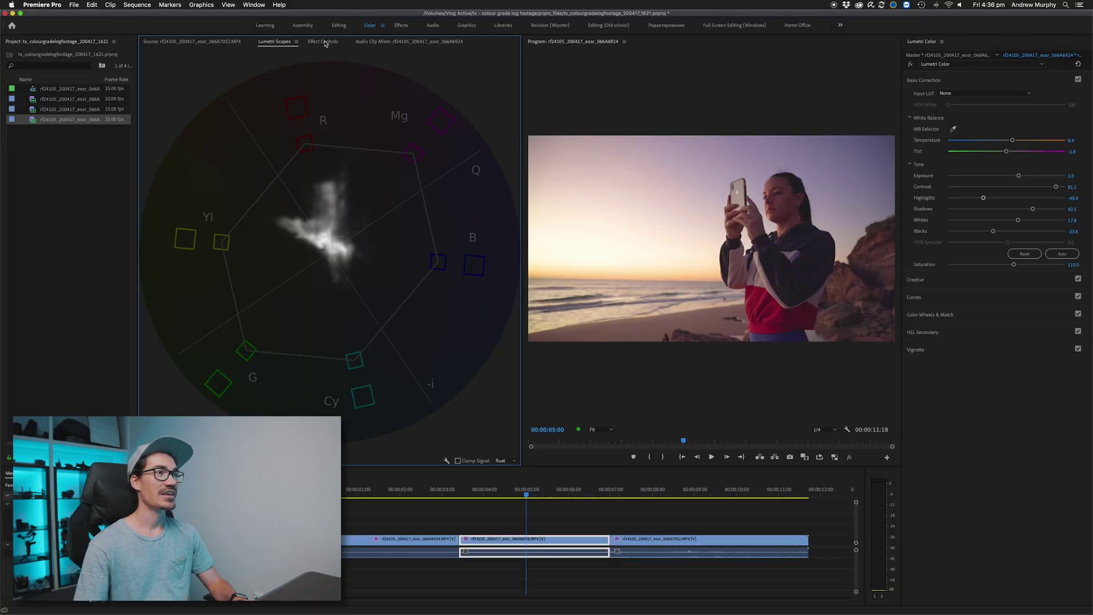
Start a freehand Opacity mask and zoom the Program Monitor to 200%
left_click(323, 42)
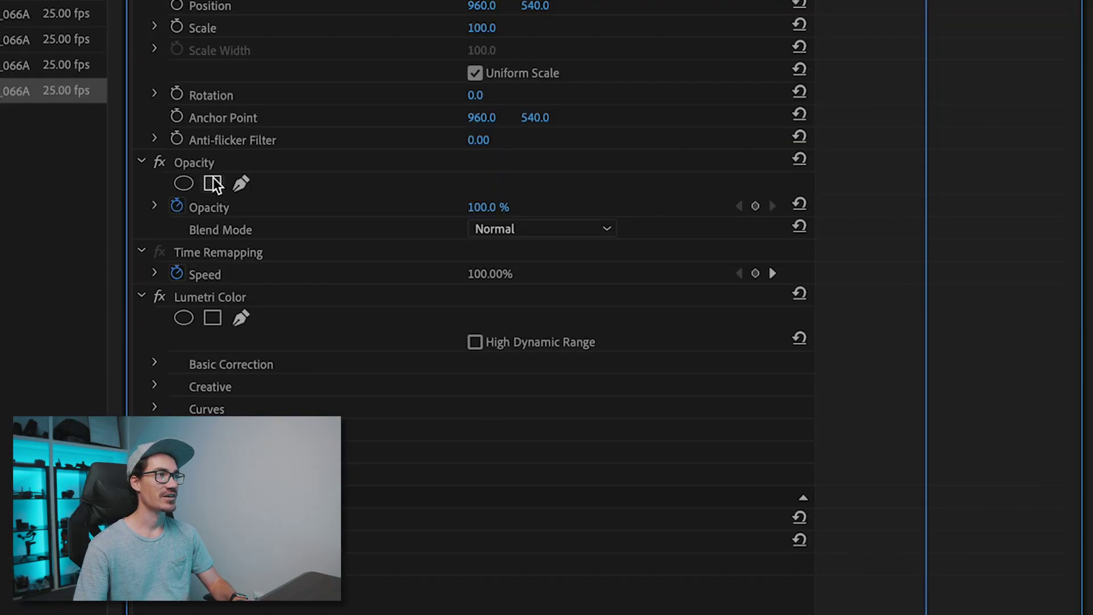
left_click(241, 184)
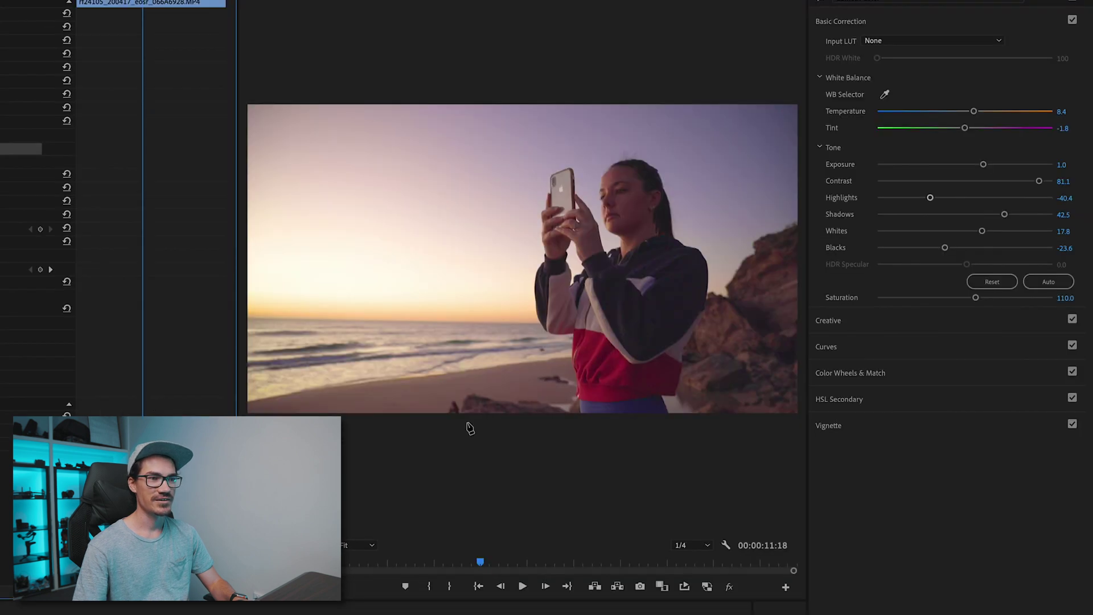
left_click(364, 545)
left_click(356, 609)
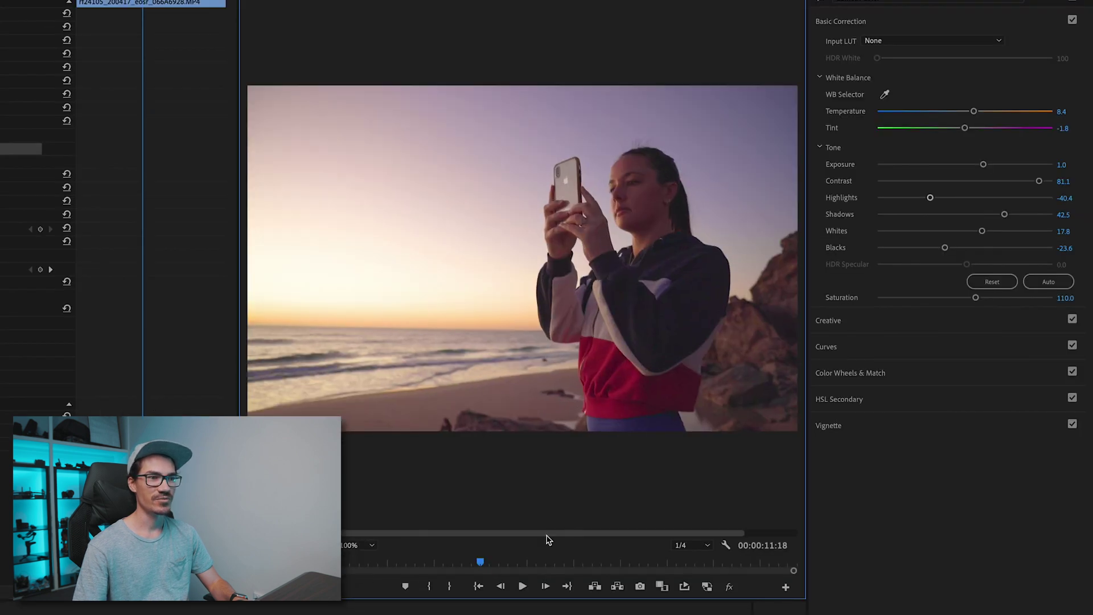
left_click(362, 544)
left_click(356, 607)
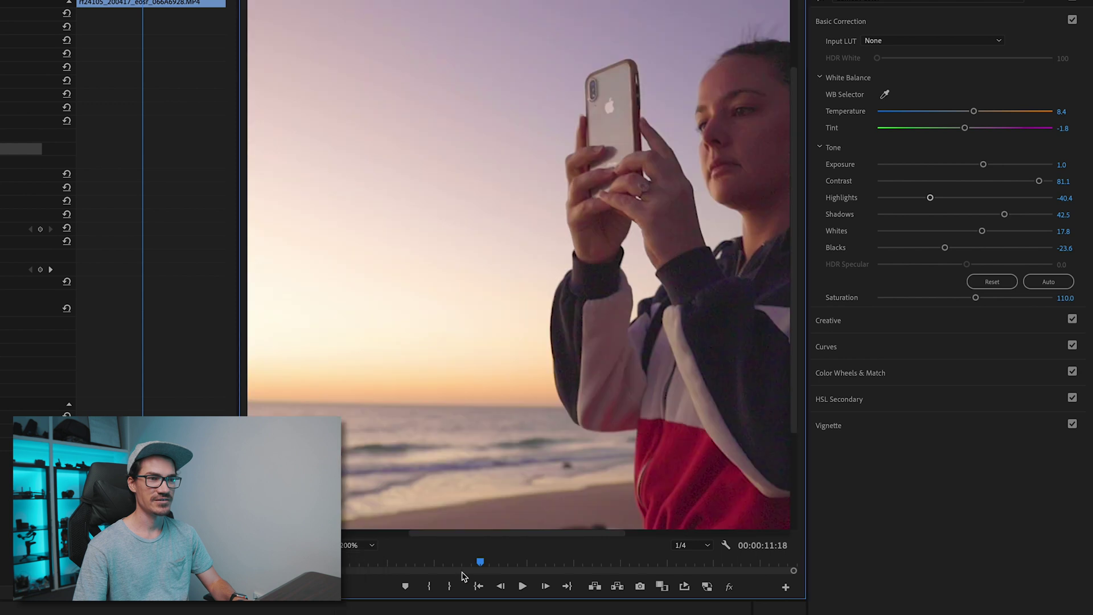
left_click_drag(513, 538, 603, 534)
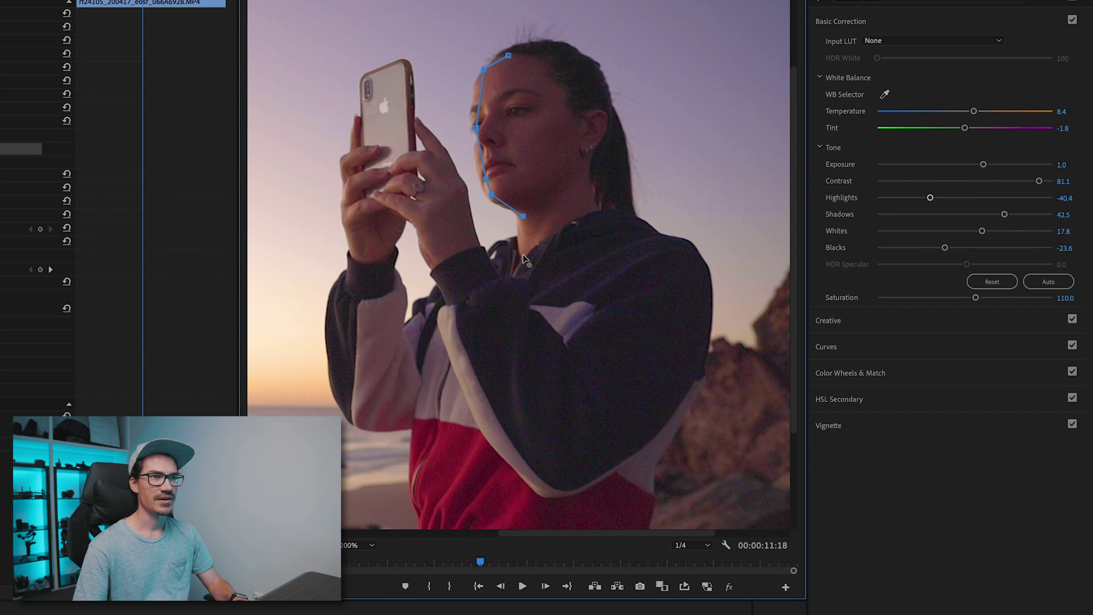
Place points along the neckline and beside the ear to close a mask around the face
left_click(563, 221)
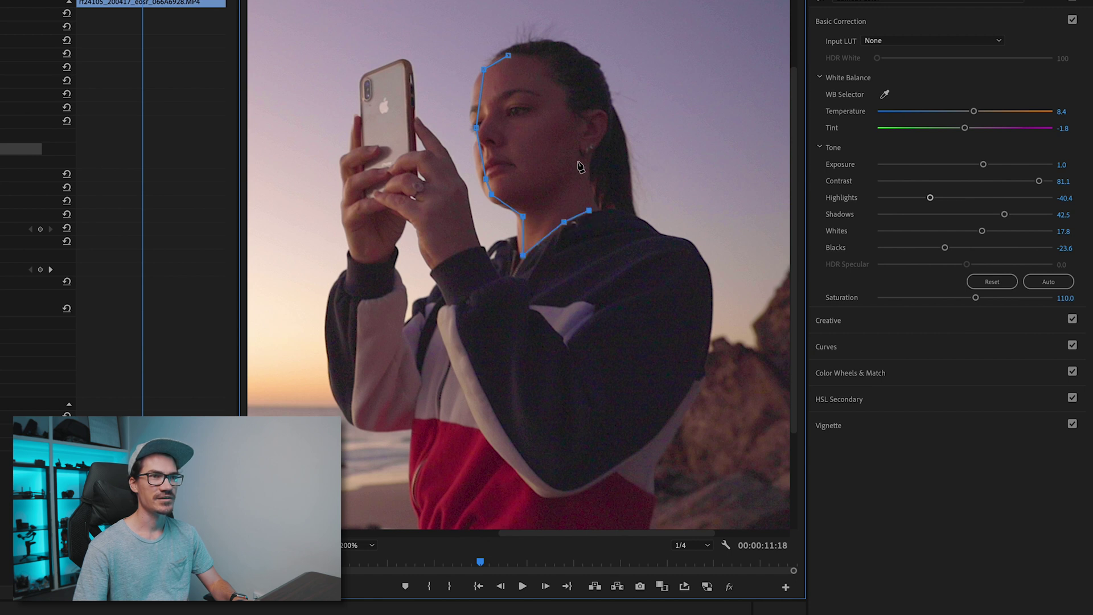
left_click(566, 93)
left_click(514, 59)
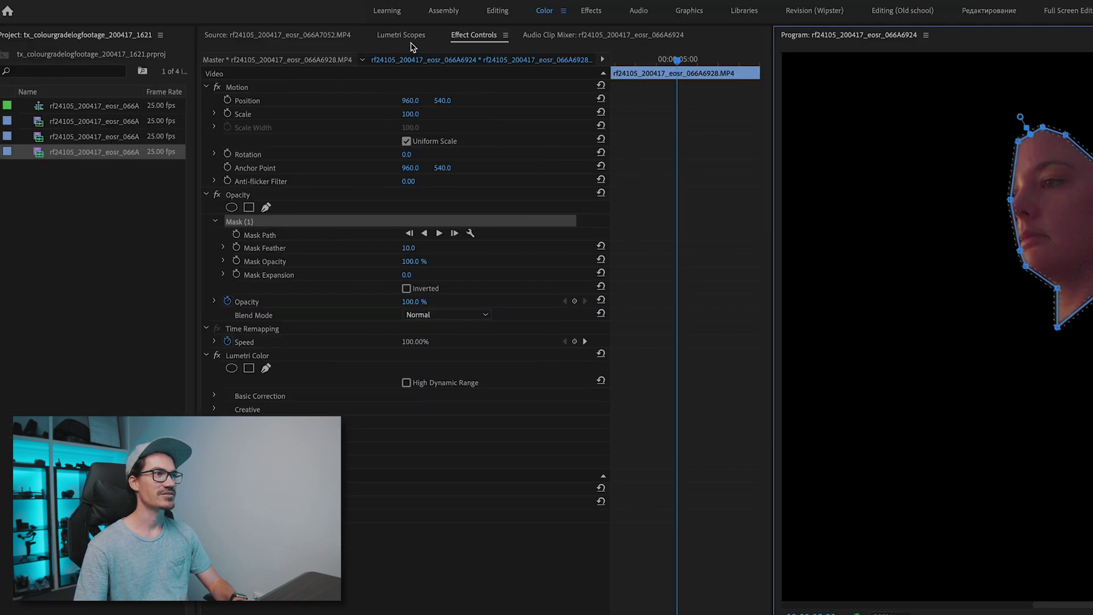
left_click(401, 34)
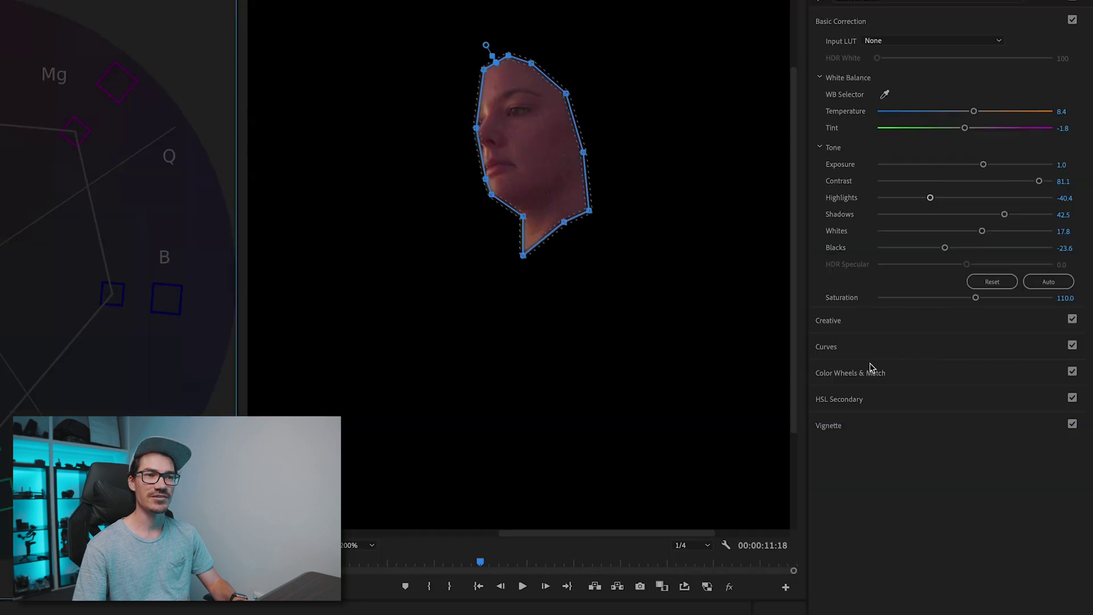
Expand Curves and sample the face's skin tone with the Hue vs Hue eyedropper
left_click(853, 347)
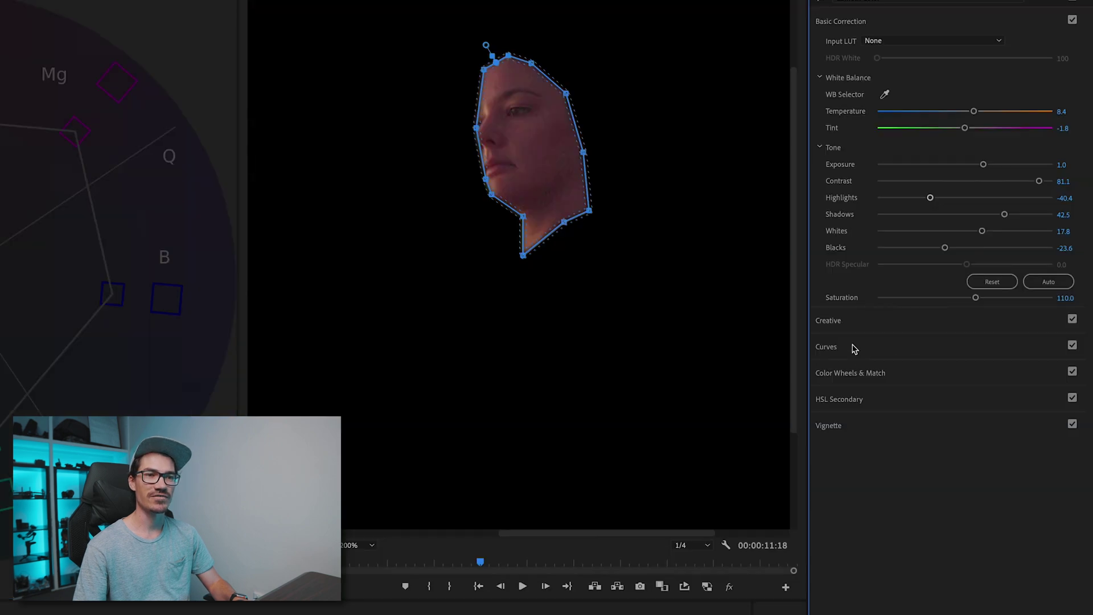
scroll(1088, 419, "down", 3)
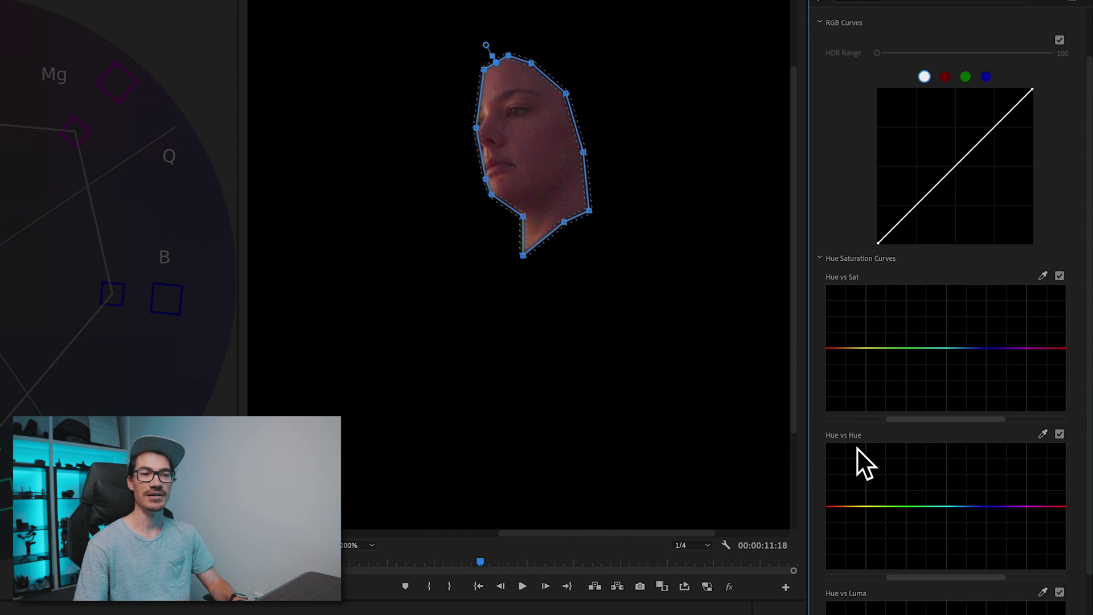
scroll(859, 462, "down", 1)
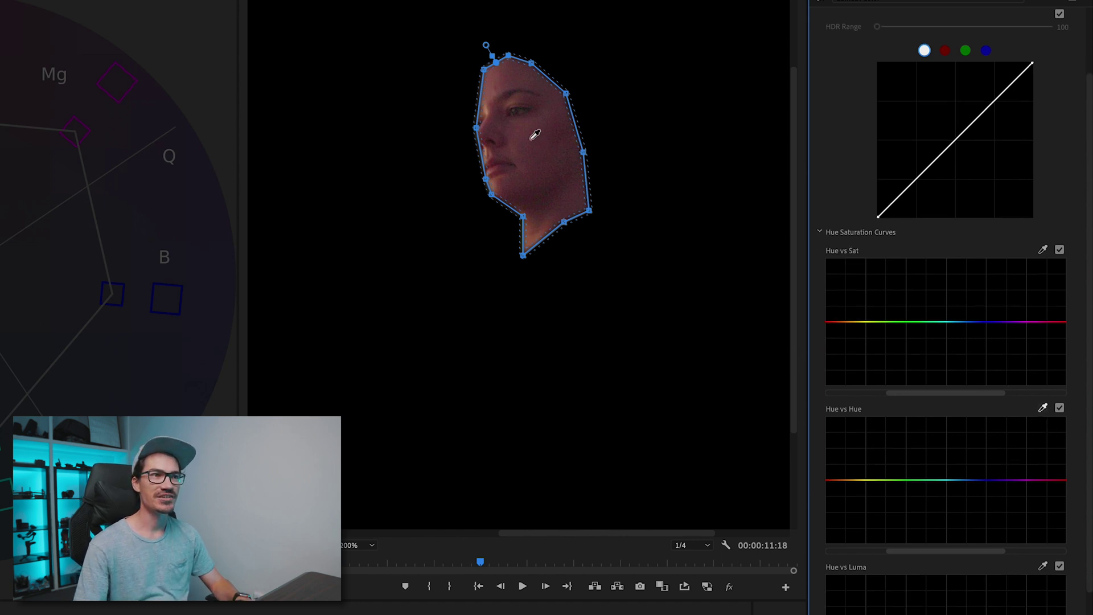
left_click(530, 137)
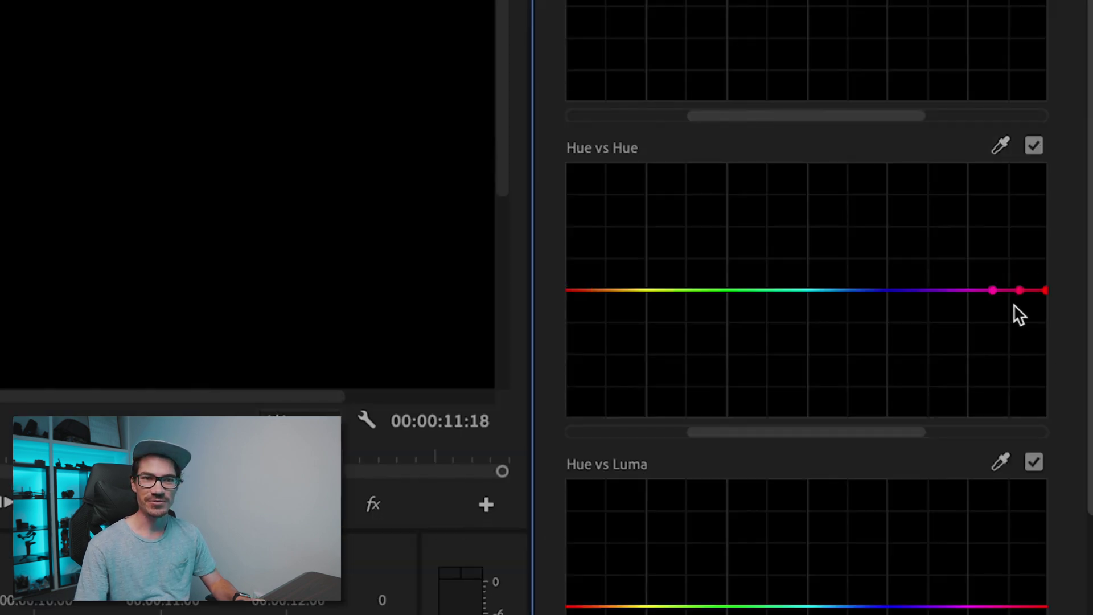
Lower the Hue vs Hue curve's red end into a small dip, toggling it to compare
left_click_drag(1019, 290, 1029, 319)
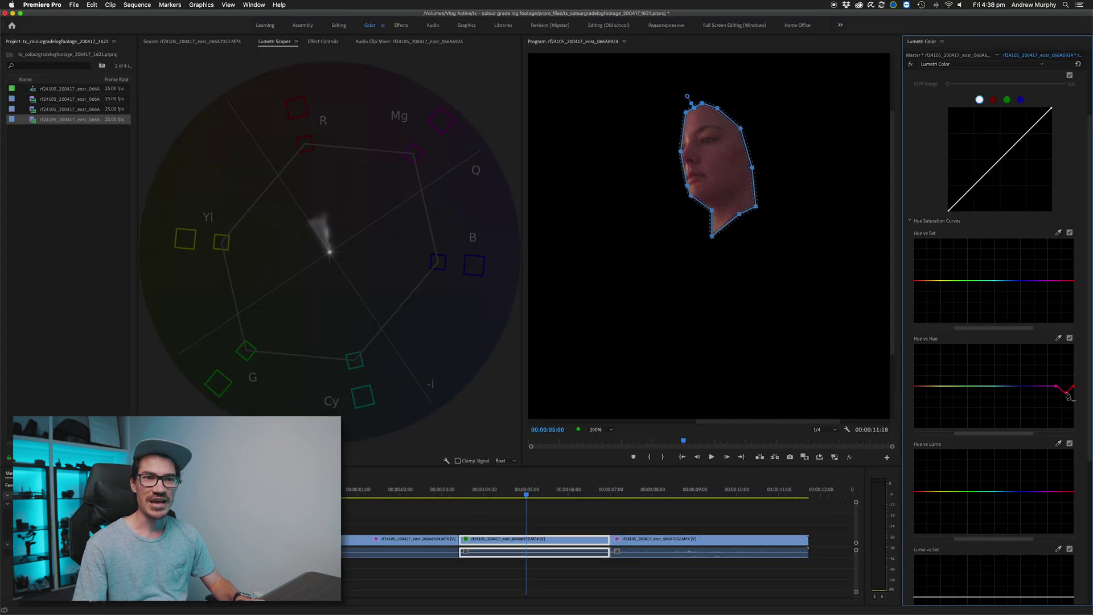
left_click_drag(1067, 395, 1059, 385)
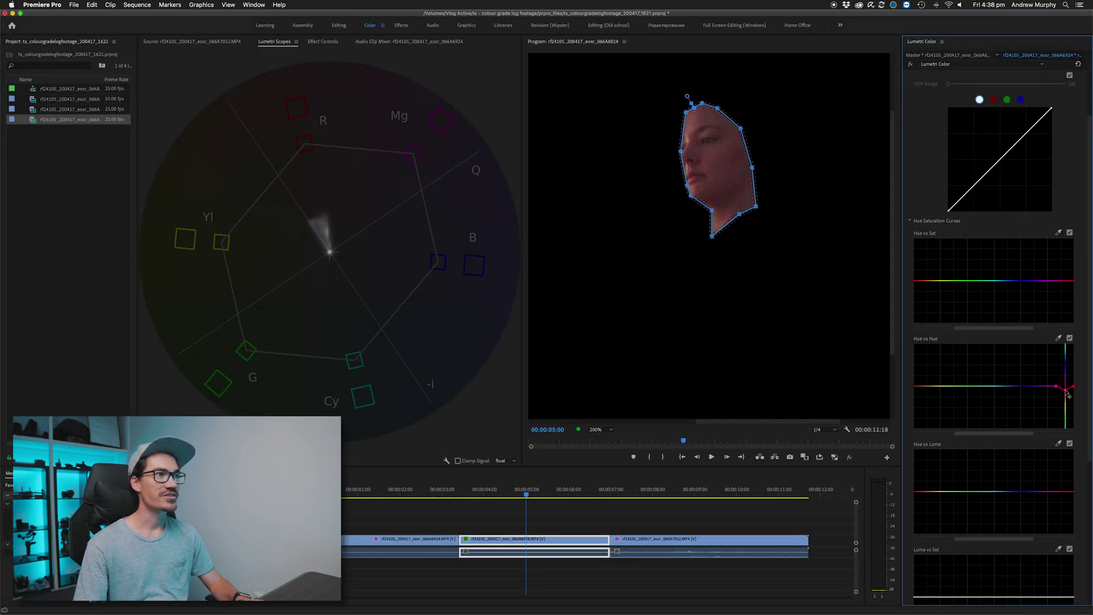
left_click_drag(1067, 394, 1066, 390)
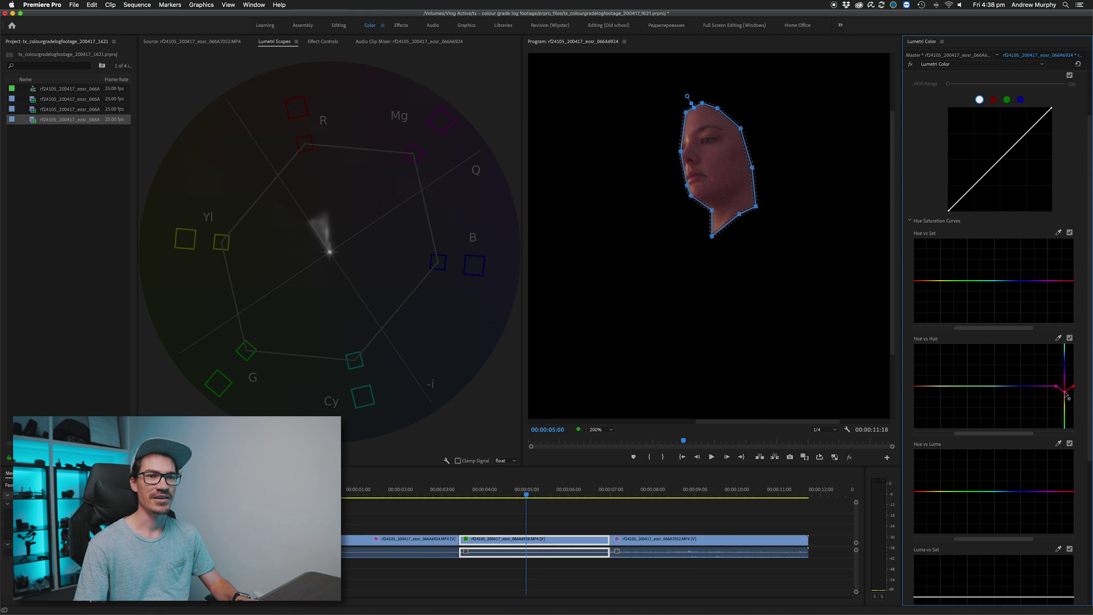
left_click_drag(1066, 388, 1066, 395)
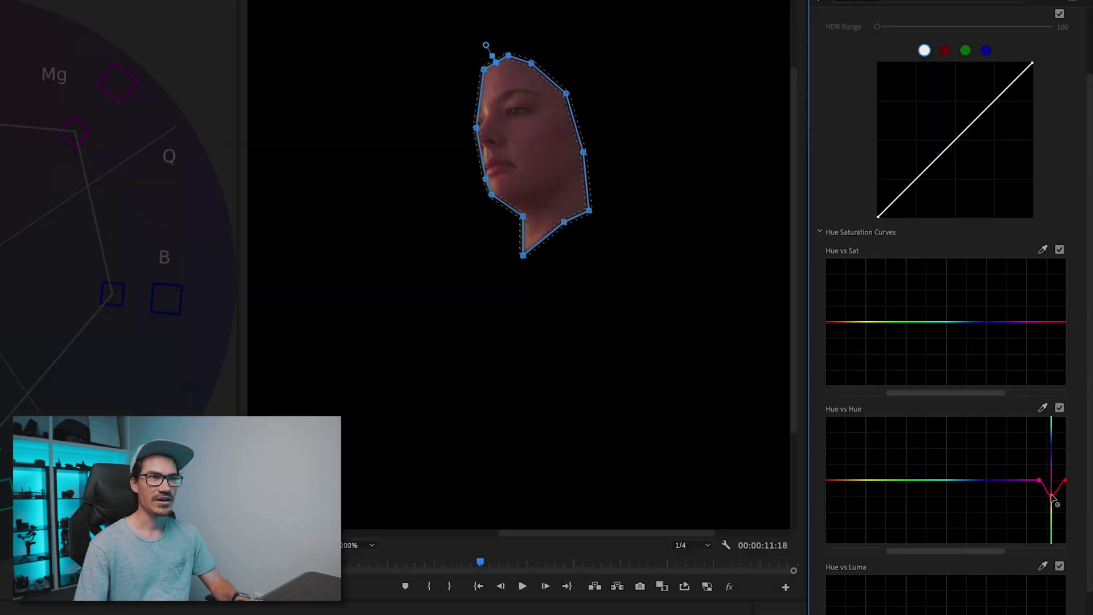
left_click(1070, 338)
left_click(1060, 408)
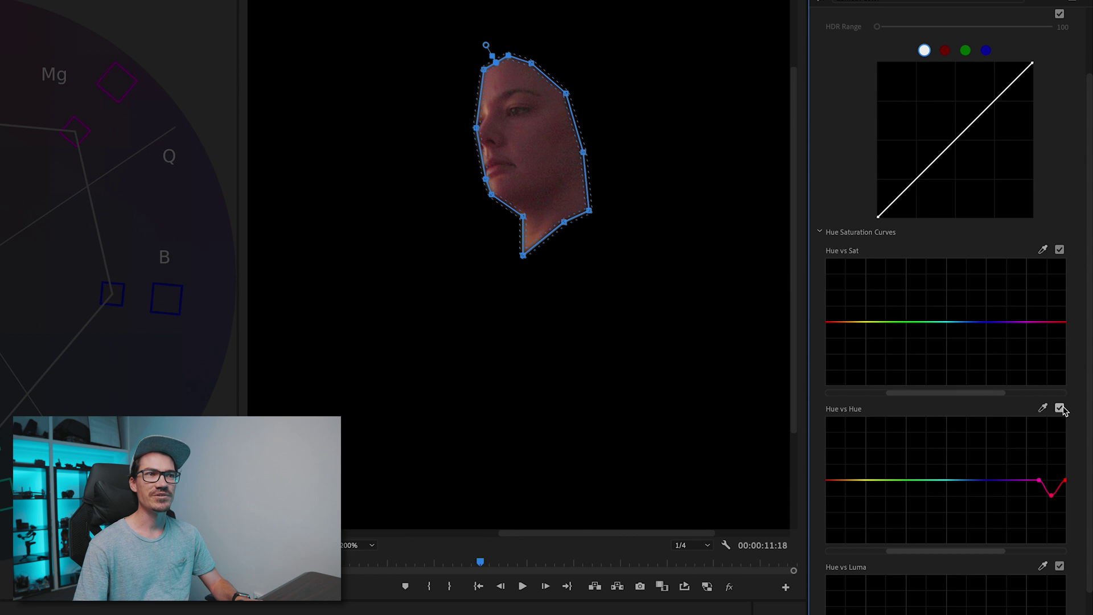
Compare the Hue vs Hue shift on and off, then delete the face mask
left_click(1060, 408)
left_click(1060, 408)
left_click(1059, 408)
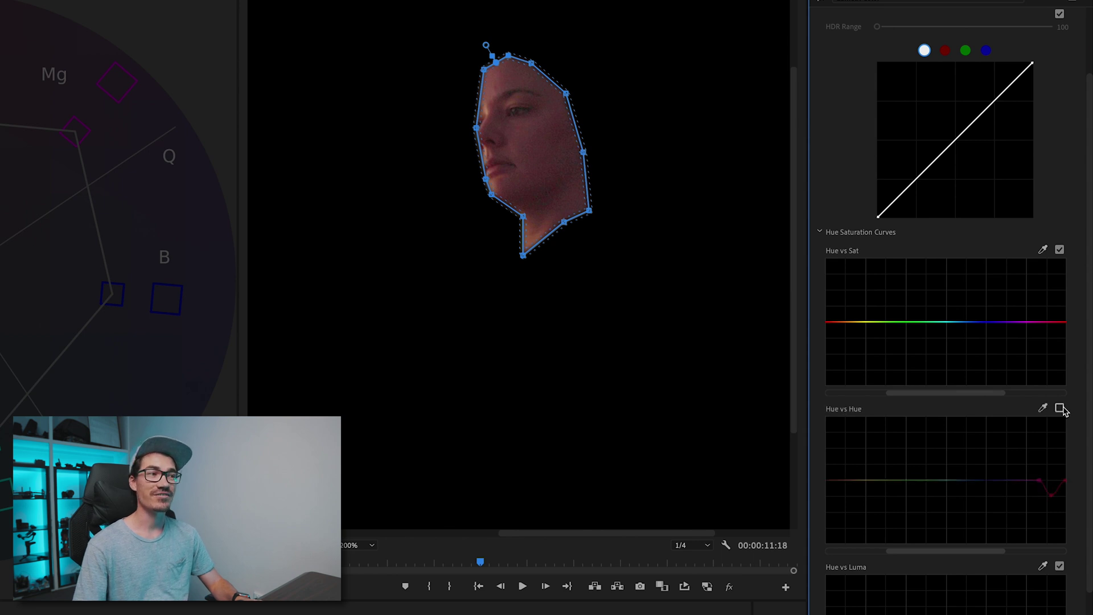
left_click(1060, 408)
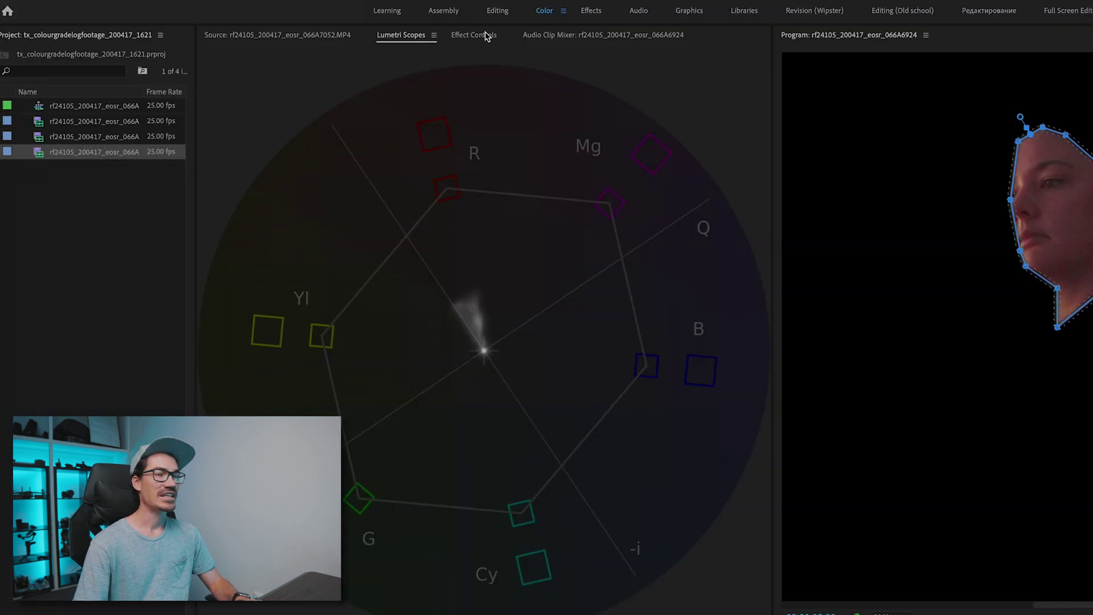
left_click(481, 35)
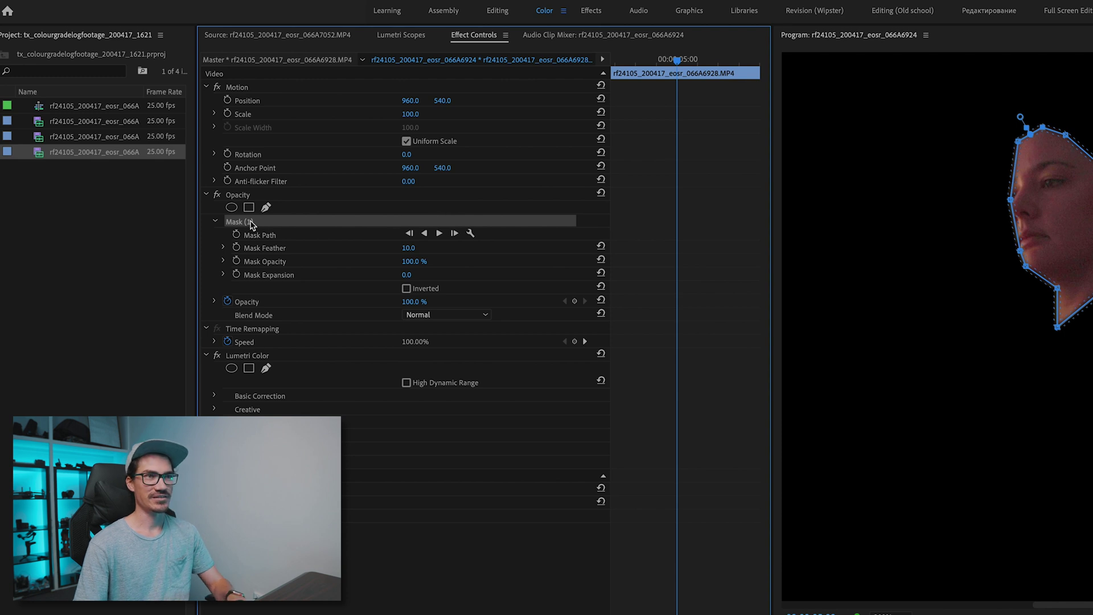
key("Delete")
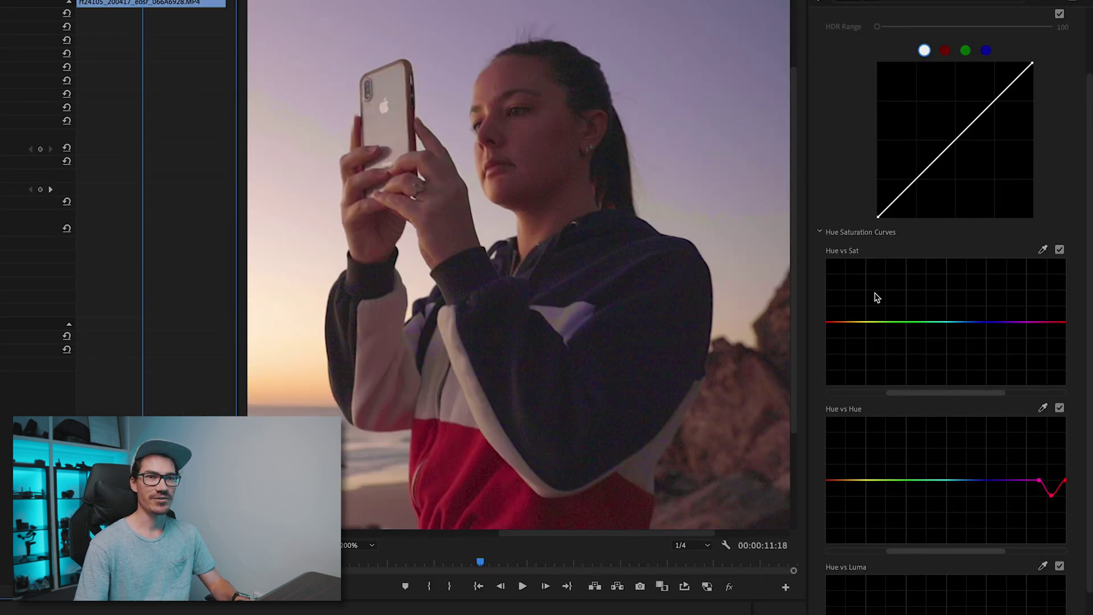
Compare the full frame with and without the hue shift, leaving Hue vs Hue on
left_click(1059, 408)
left_click(1059, 408)
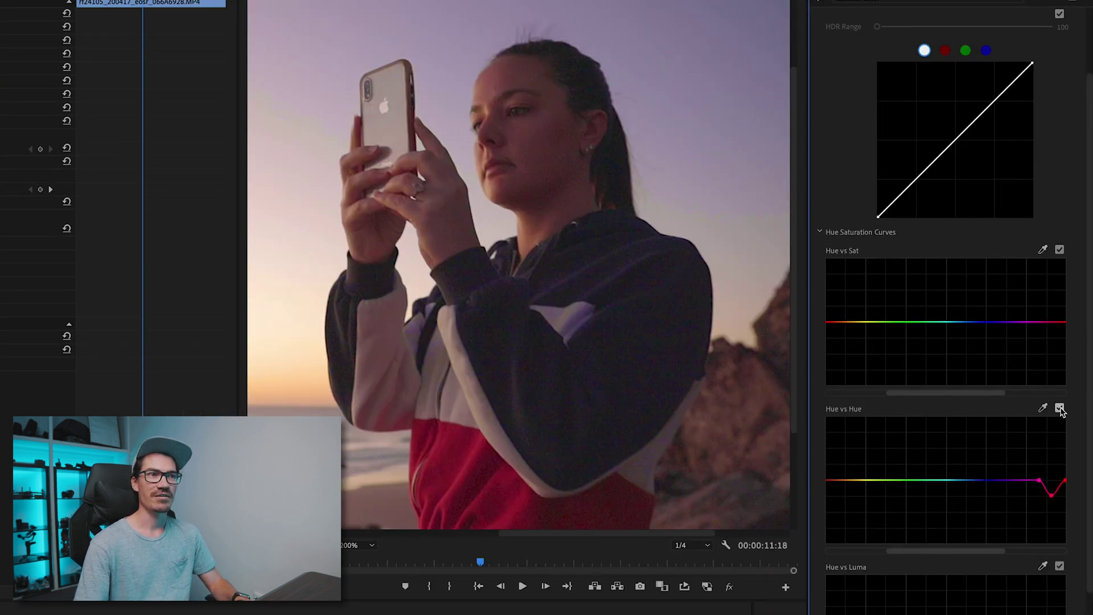
left_click(1059, 408)
left_click(1059, 408)
left_click(1059, 408)
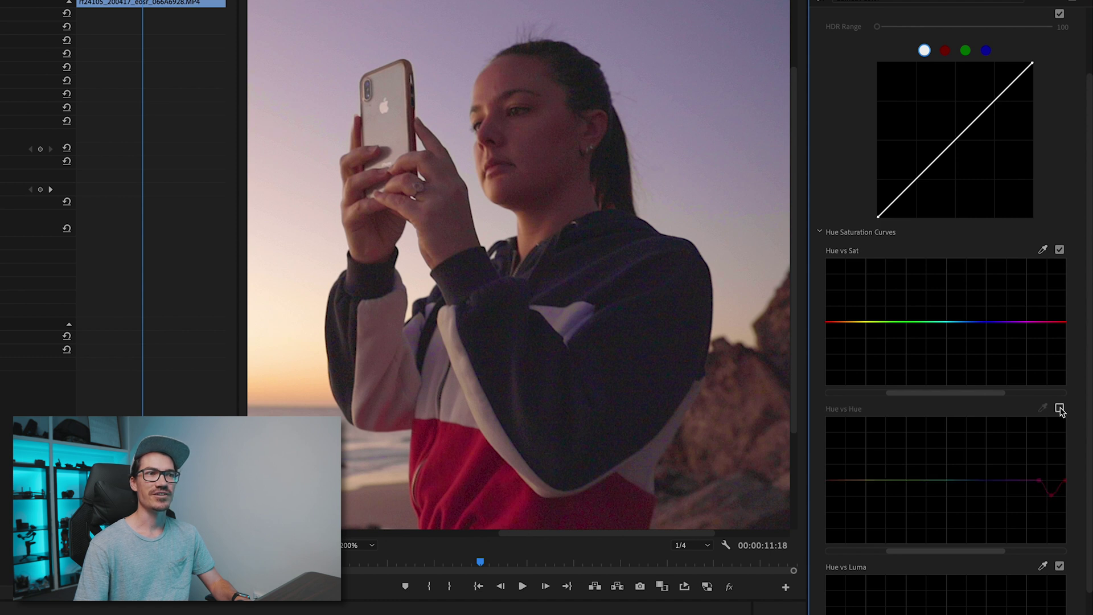
left_click(1059, 408)
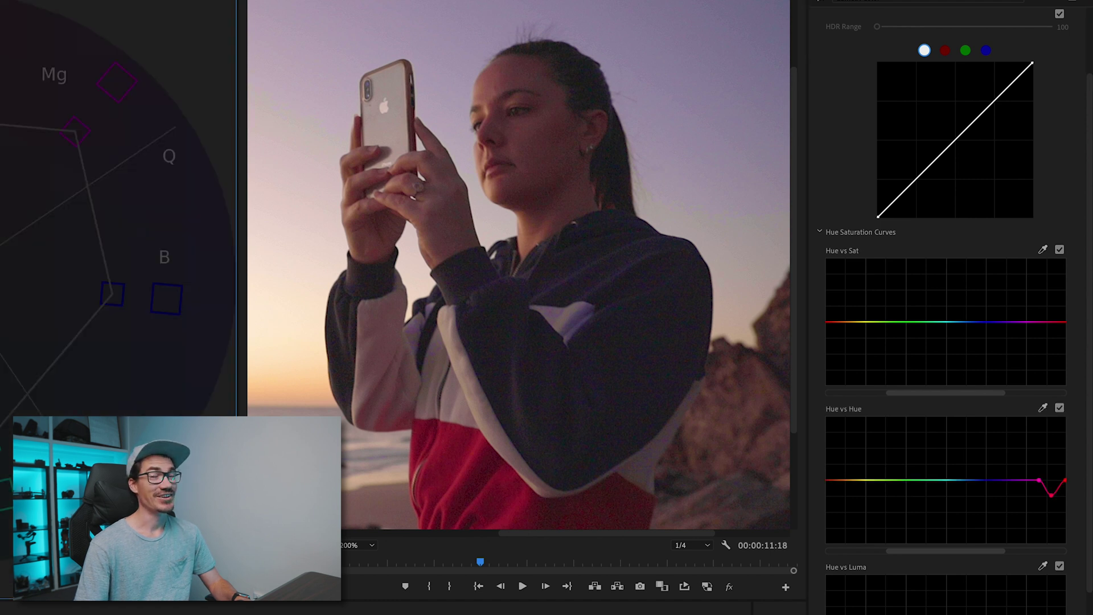